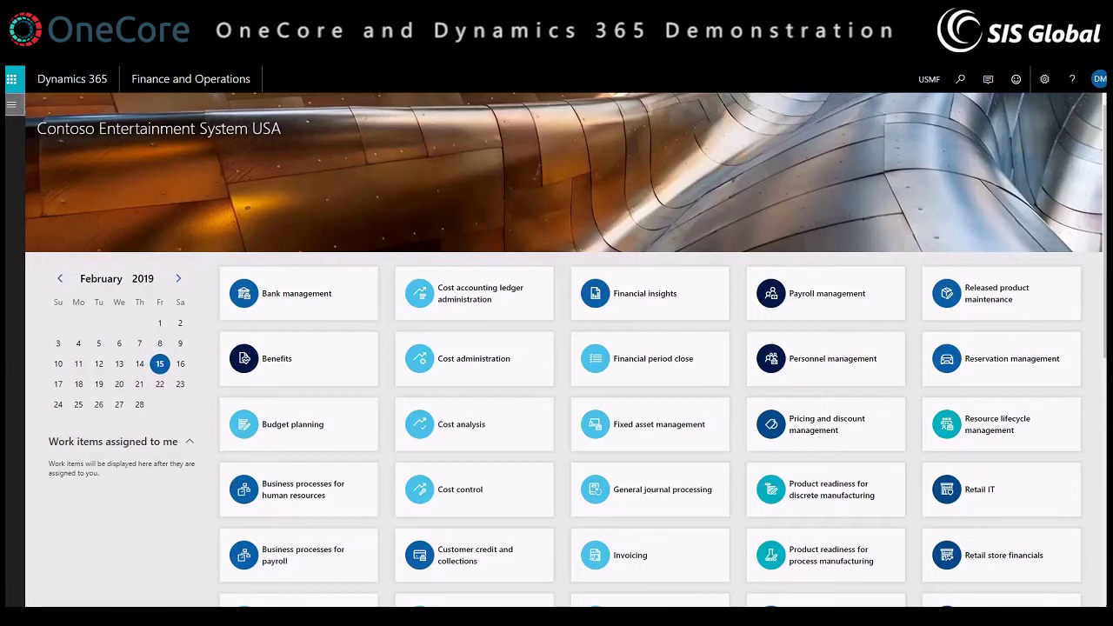
Launch the Origination wizard from OneCore - Core Transact > Common > Origination.
left_click(11, 105)
left_click(62, 594)
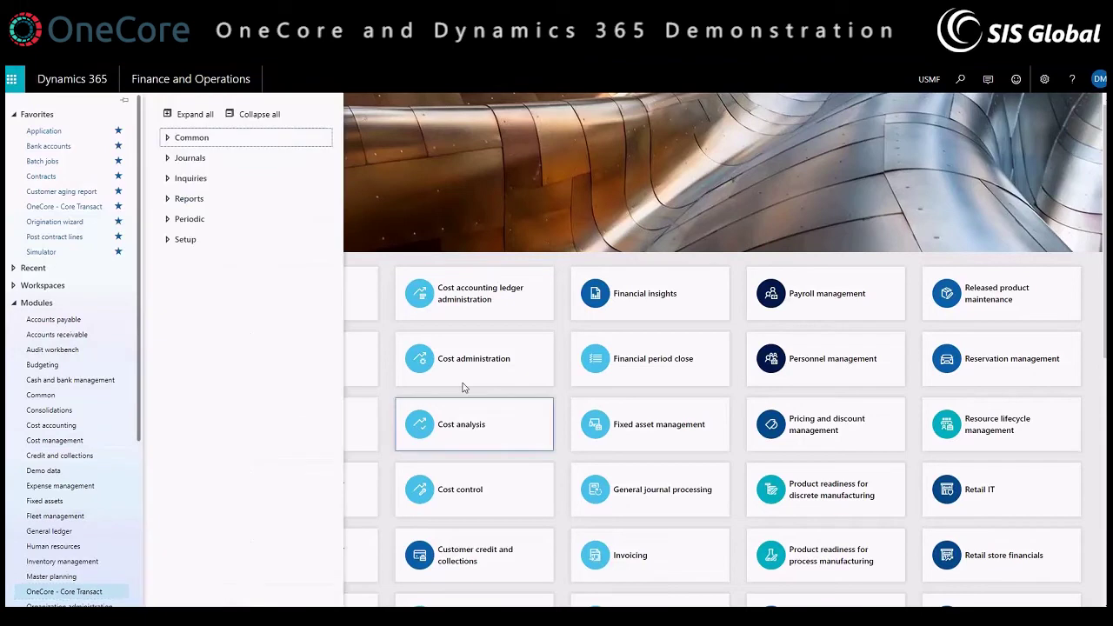
left_click(167, 142)
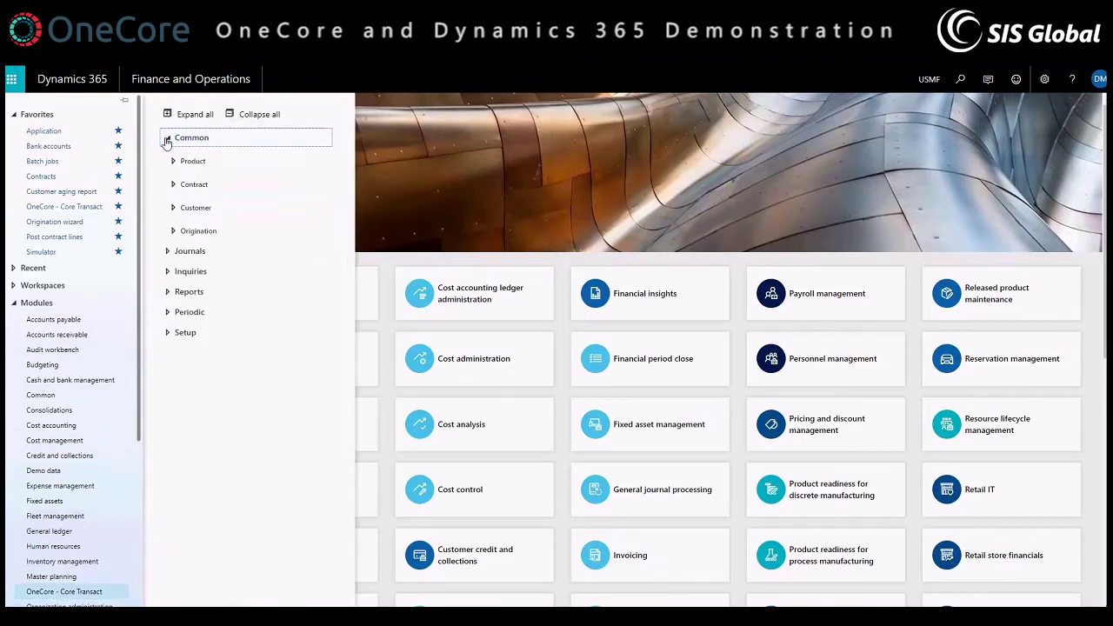
left_click(209, 230)
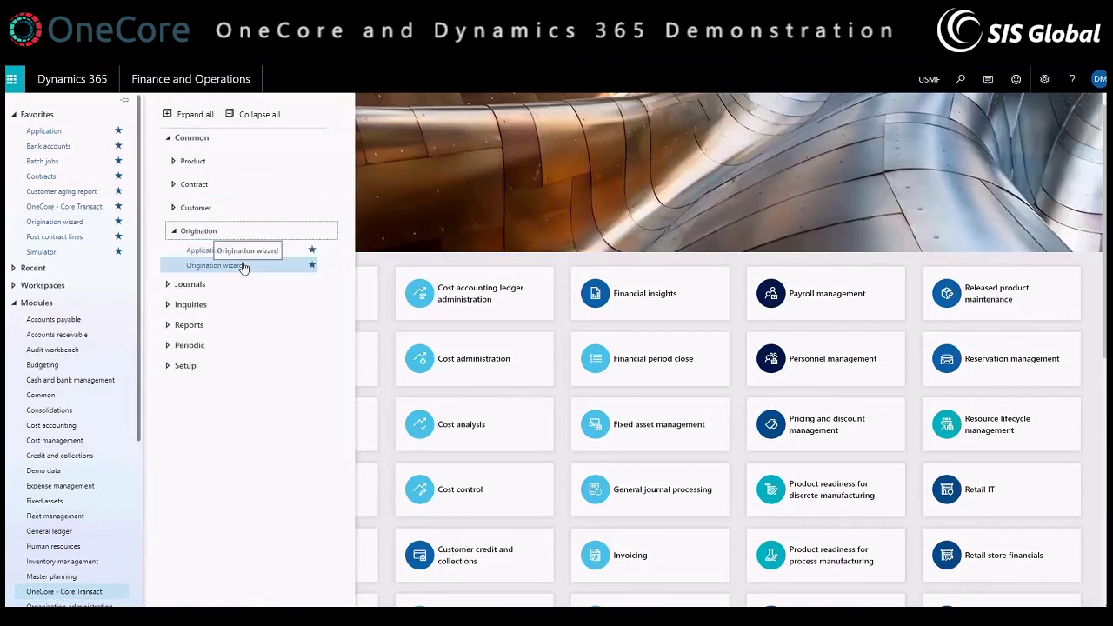
left_click(218, 265)
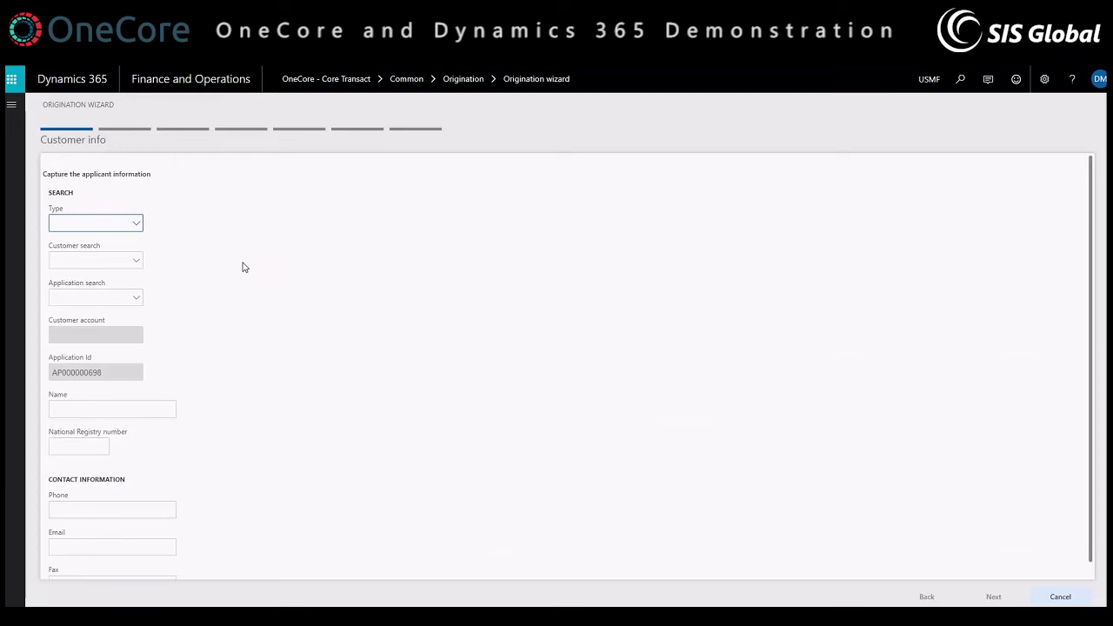
Review the existing customer and application lookups, then show the applicant Type choices.
left_click(142, 257)
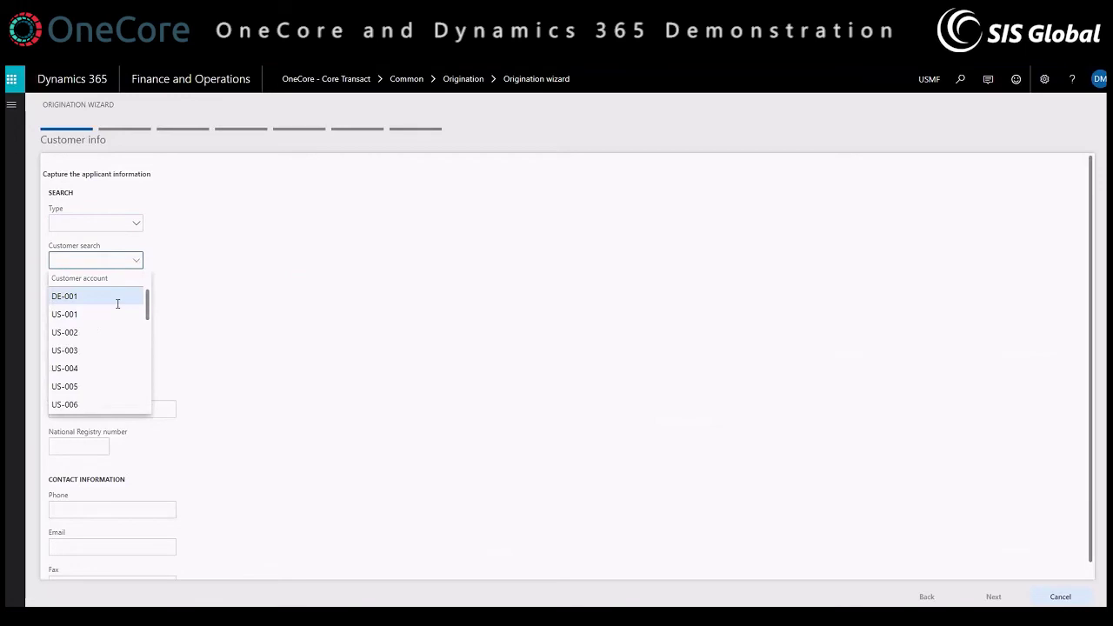
left_click(269, 302)
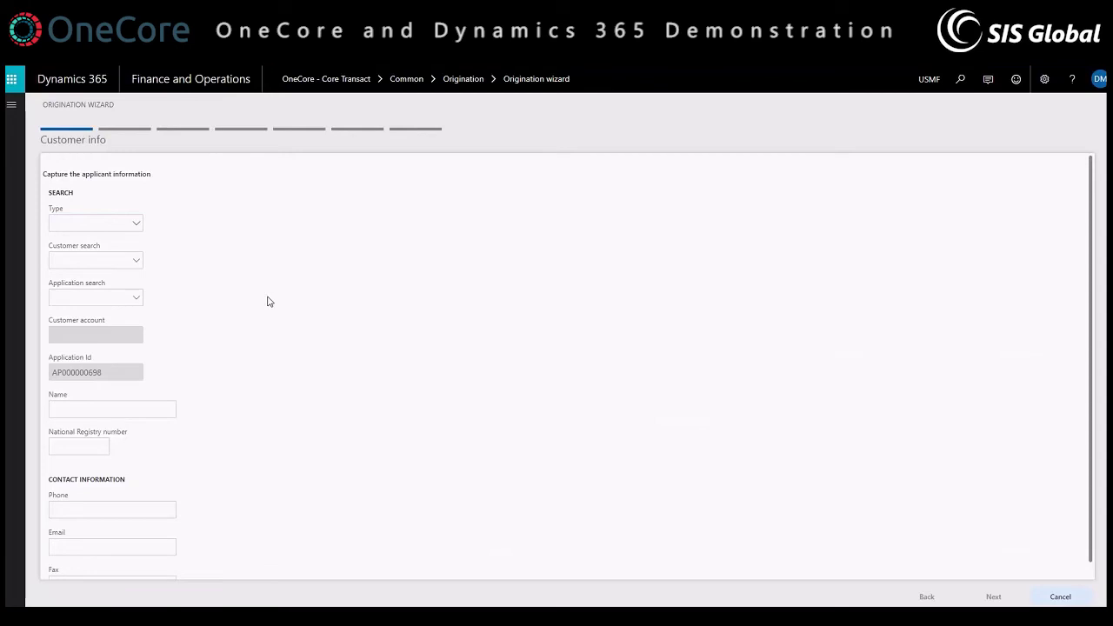
left_click(136, 300)
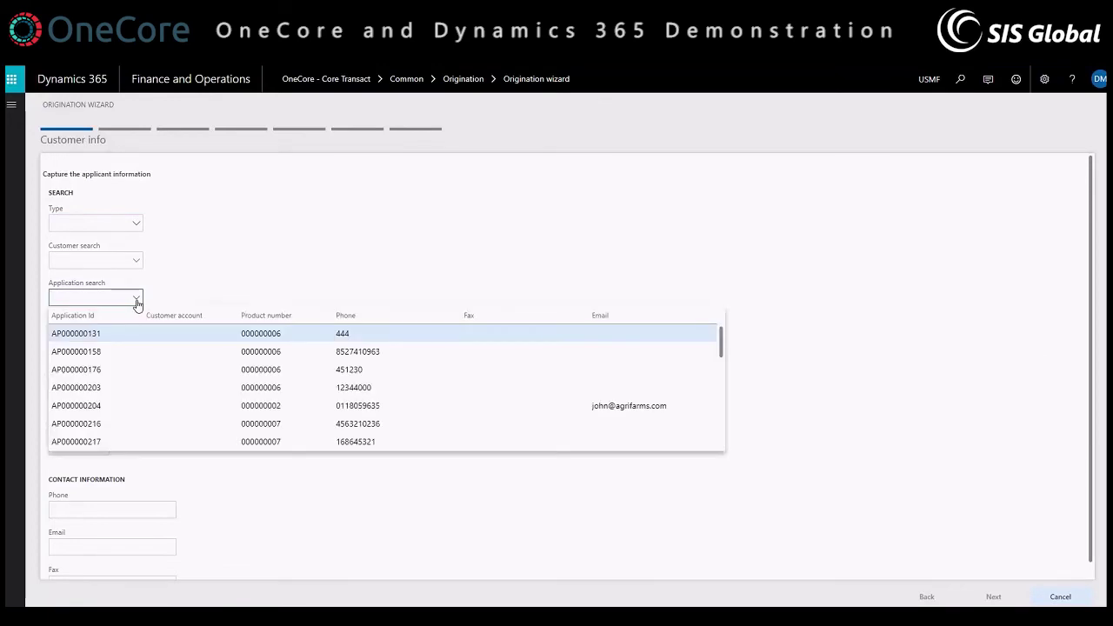
left_click(198, 277)
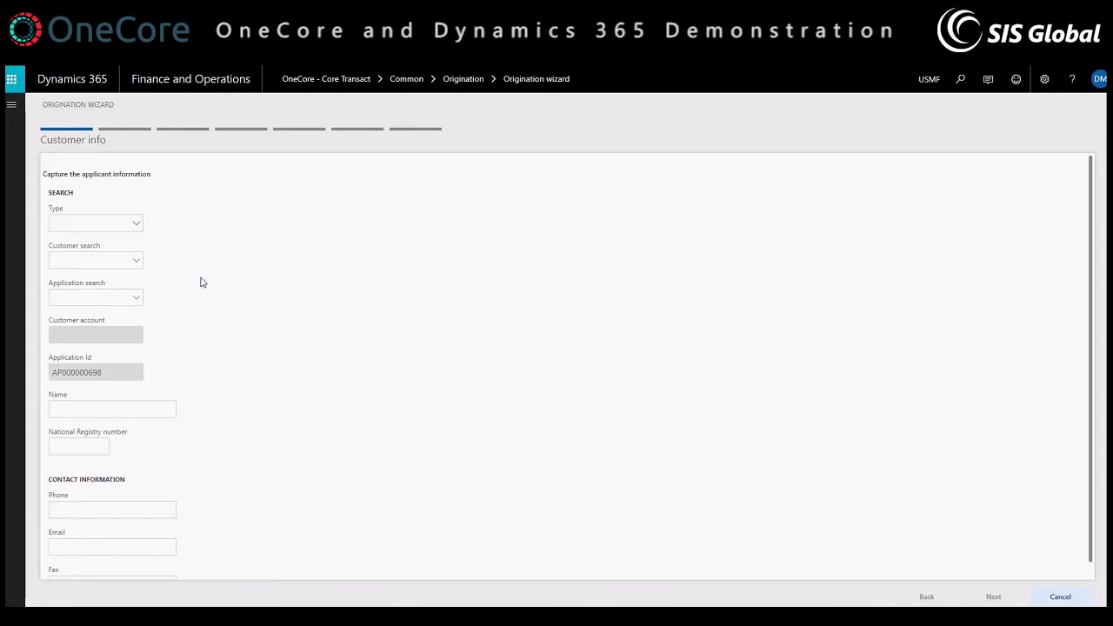
left_click(143, 225)
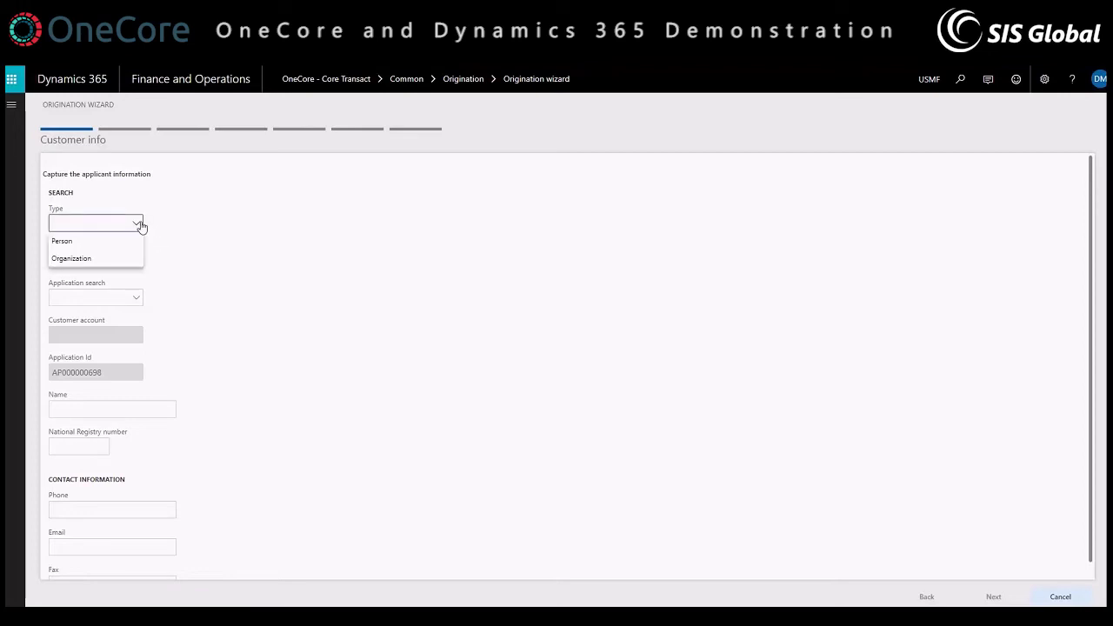
Make the applicant a Person and enter their ID number, first name and last name.
left_click(112, 241)
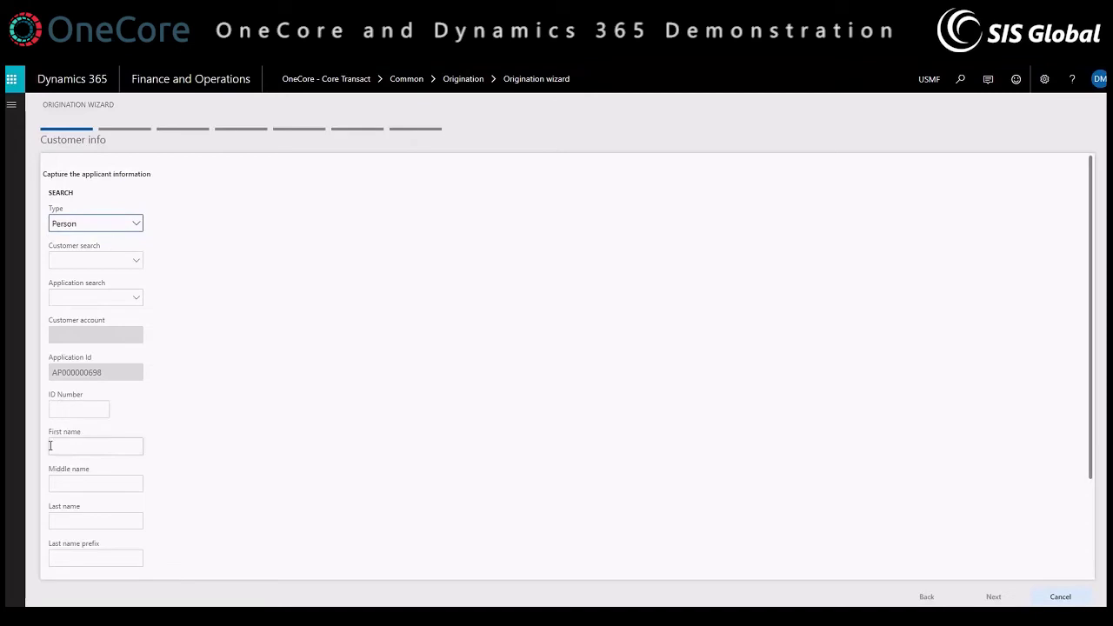
scroll(203, 353, "down", 2)
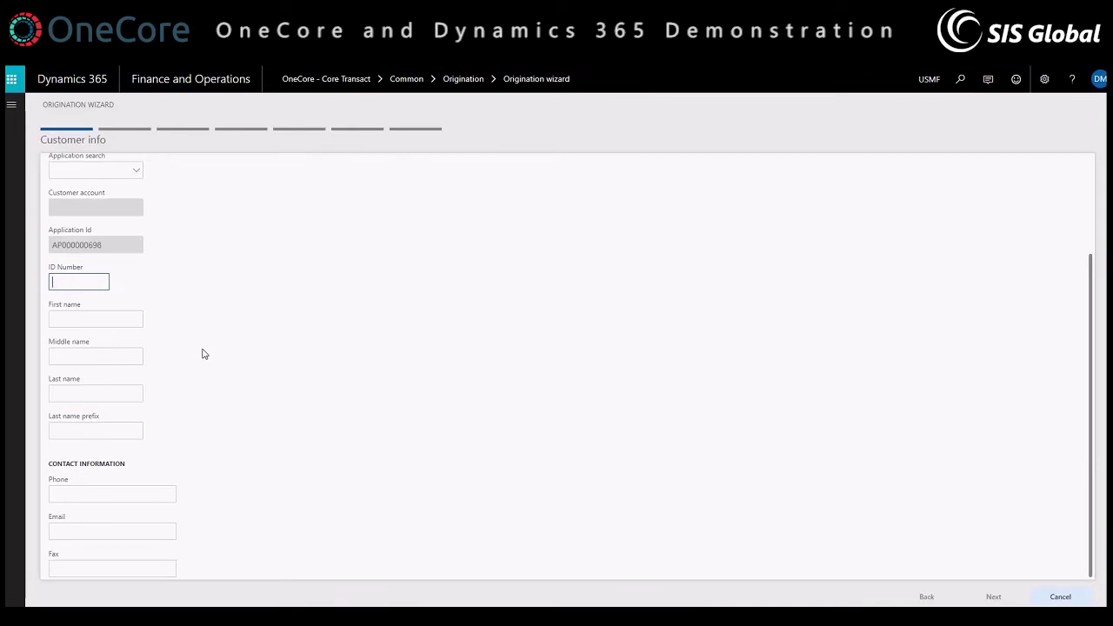
key("Tab")
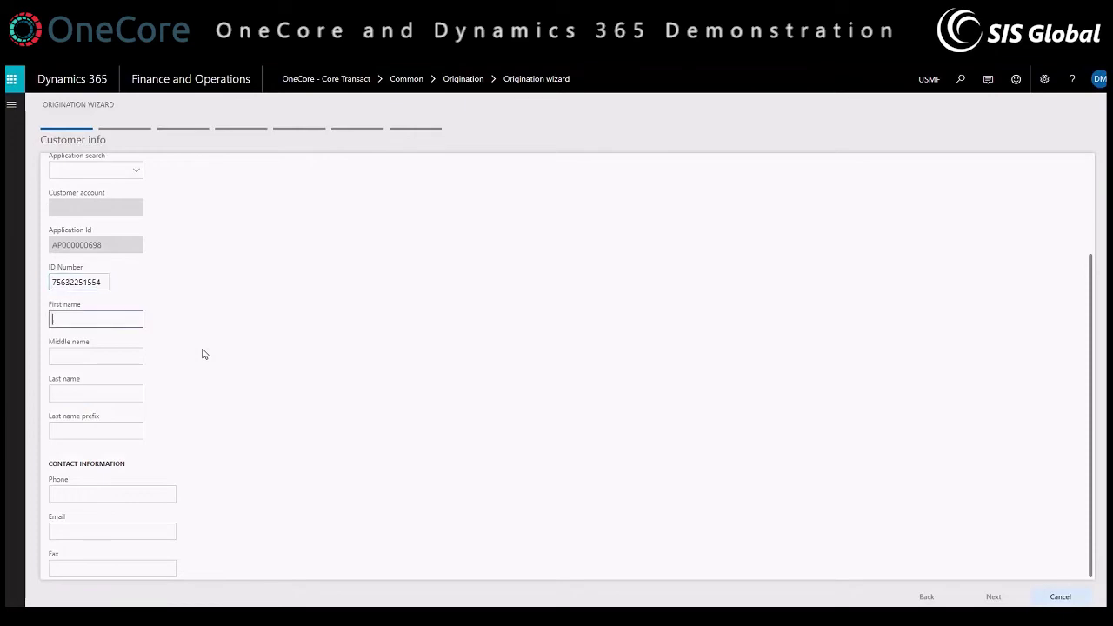
key("Tab")
key("Tab")
Enter the applicant's phone number and e-mail address, then advance to risk information.
key("Tab")
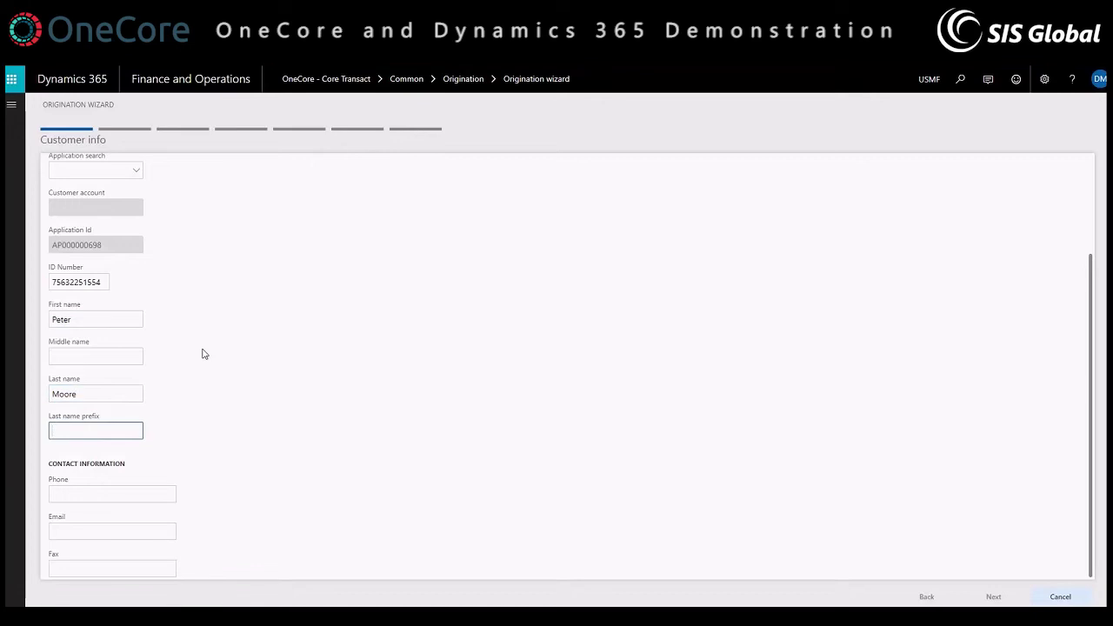
key("Tab")
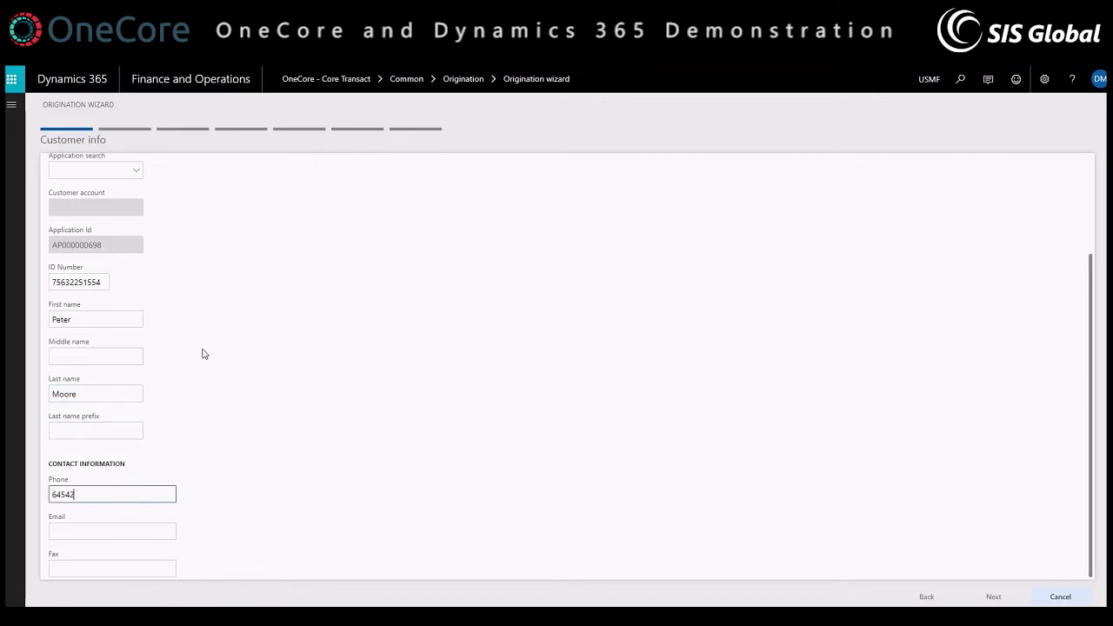
key("Tab")
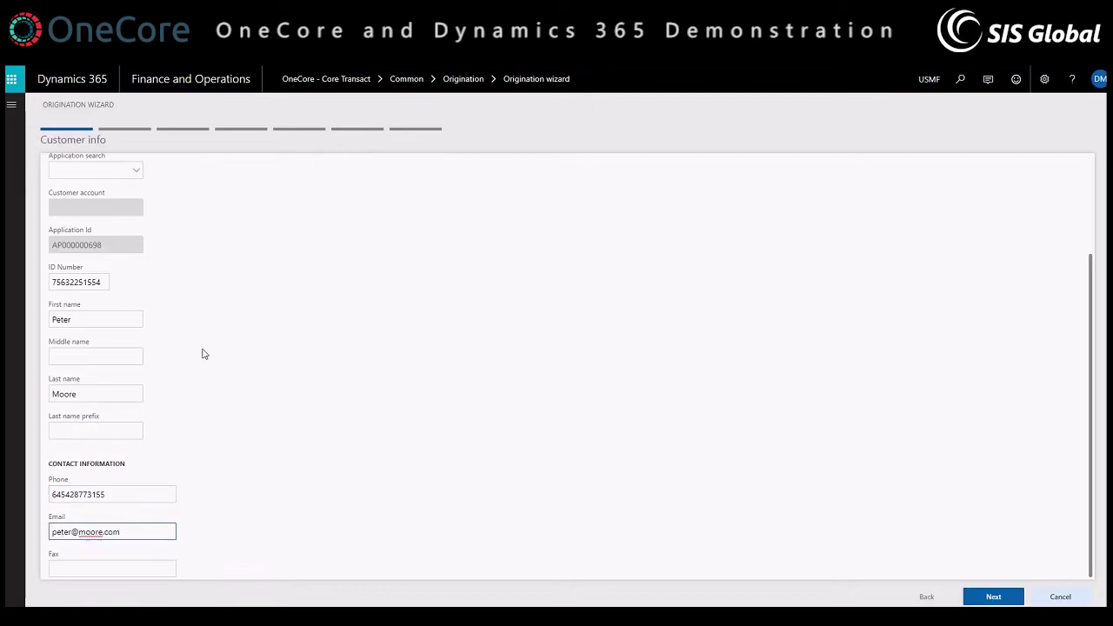
key("Tab")
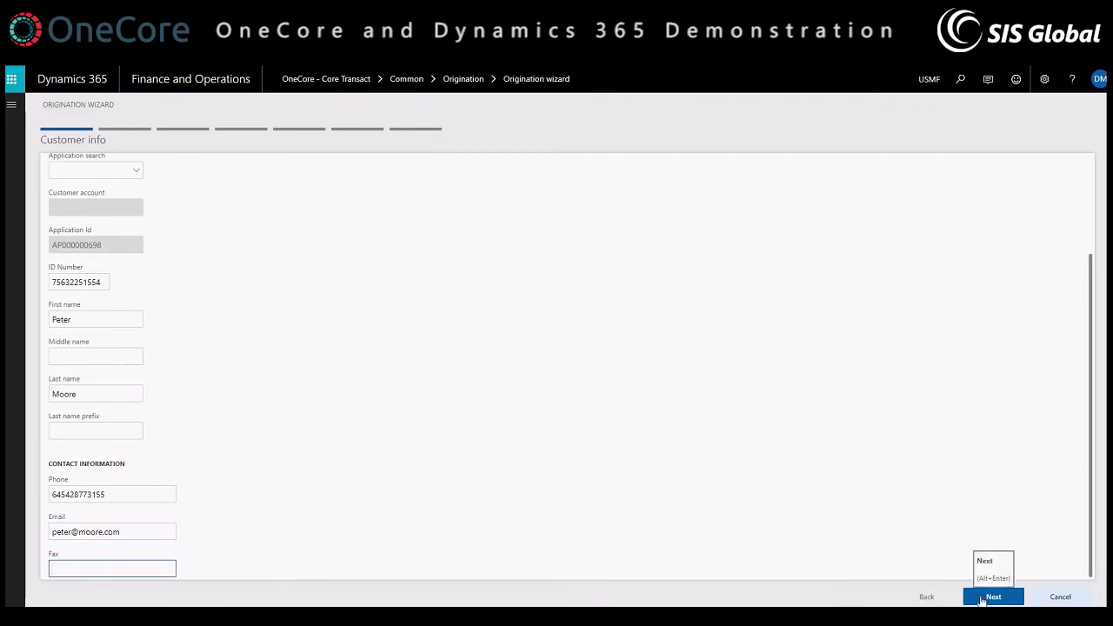
left_click(990, 598)
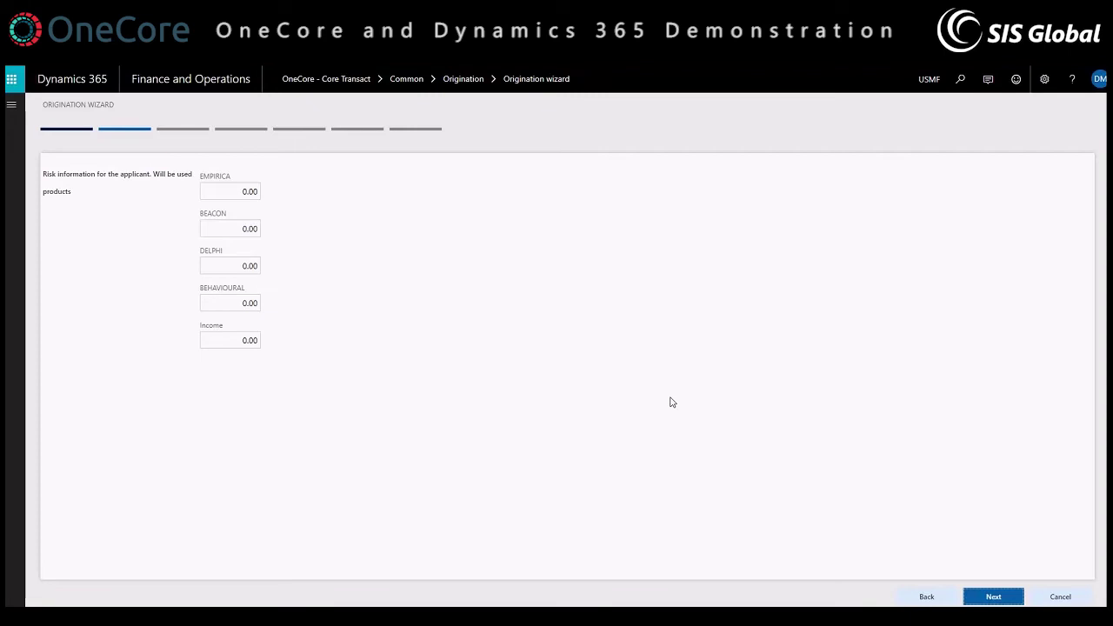
Enter 350 as the EMPIRICA, BEACON and DELPHI risk scores and continue to product selection.
left_click(231, 189)
type("350")
key("Tab")
type("350")
key("Tab")
type("350")
key("Tab")
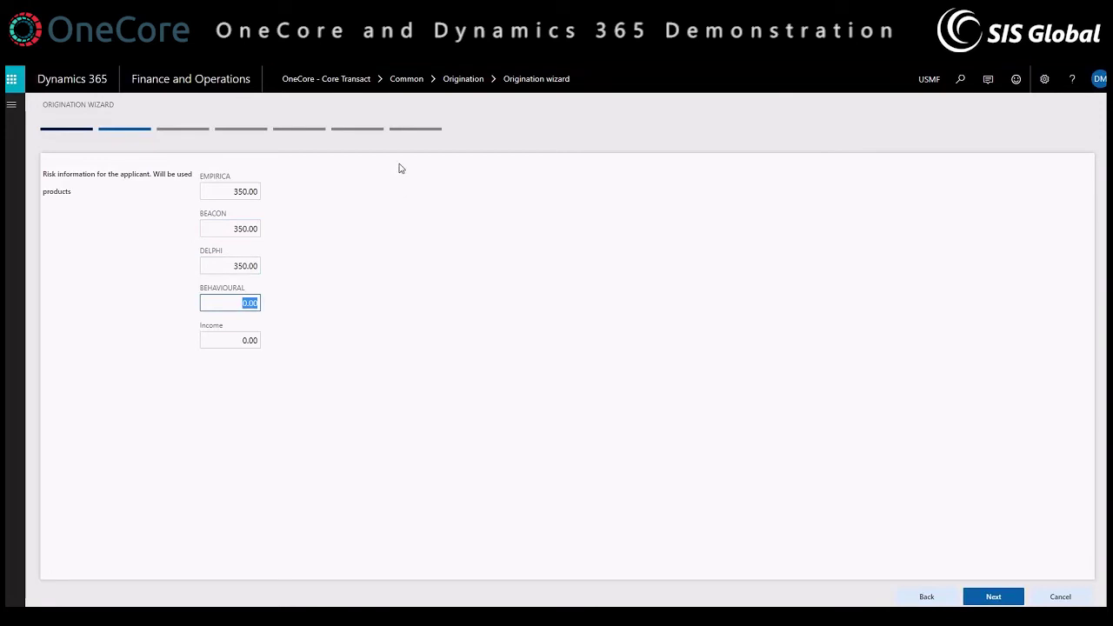
left_click(1009, 597)
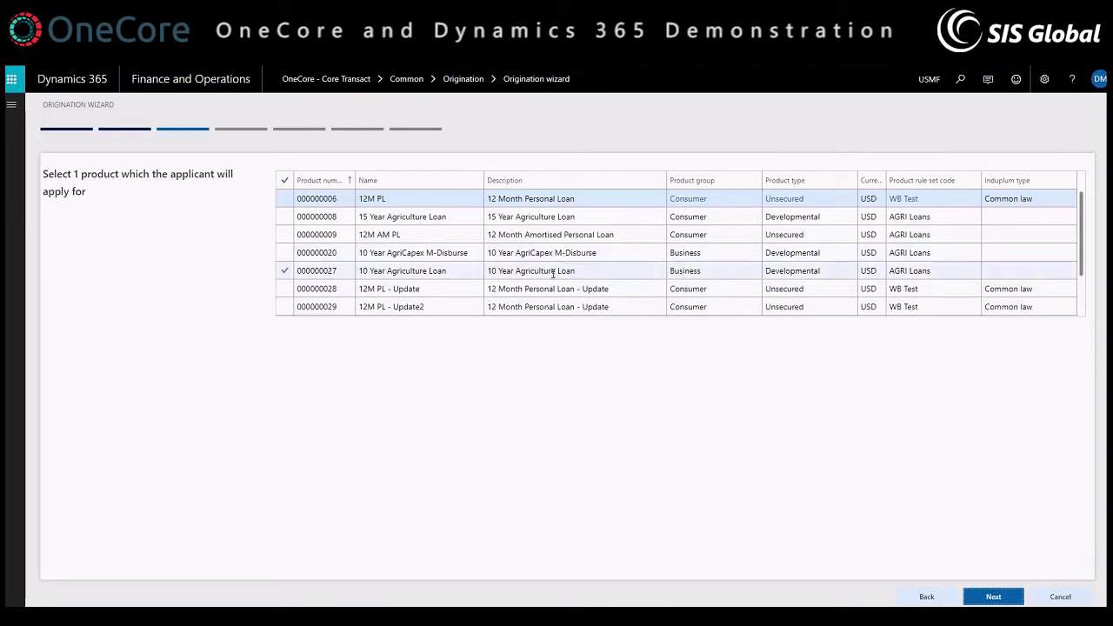
Tick product 000000027, 10 Year Agriculture Loan, and continue to loan product information.
left_click(553, 273)
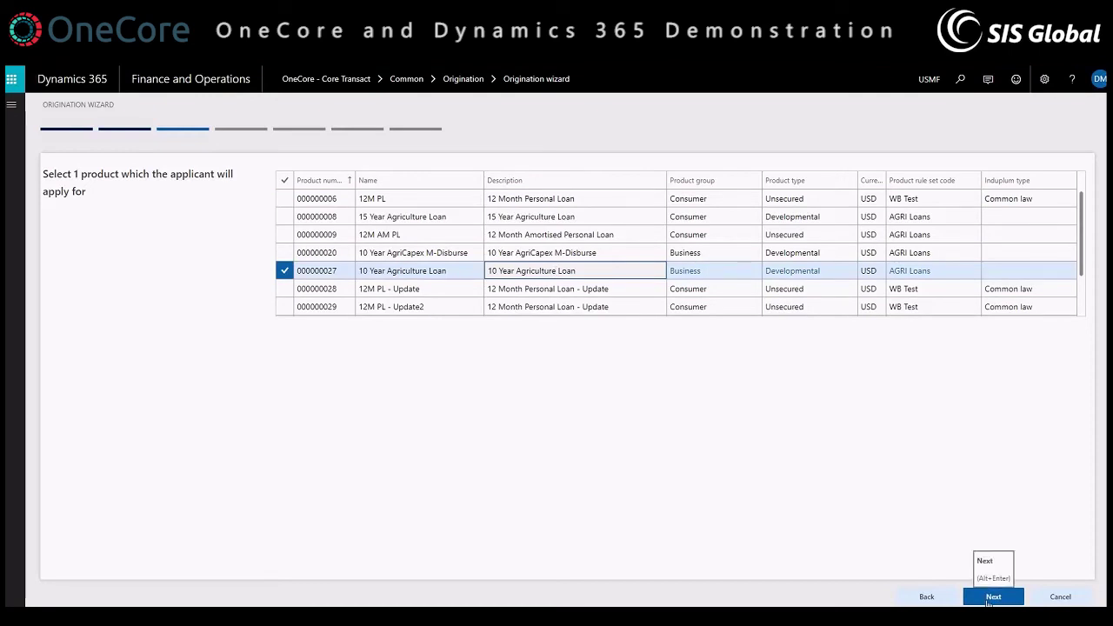
left_click(989, 598)
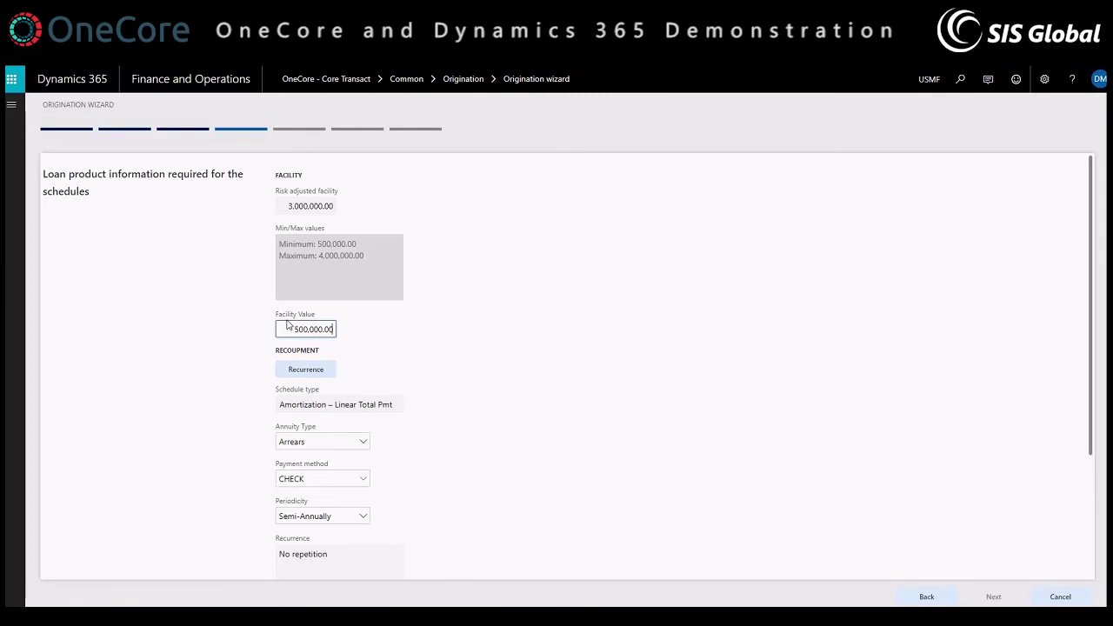
Set the Facility Value to 3,000,000, correcting an initial 3,500,000 entry.
double_click(288, 324)
type("3500000")
key("Tab")
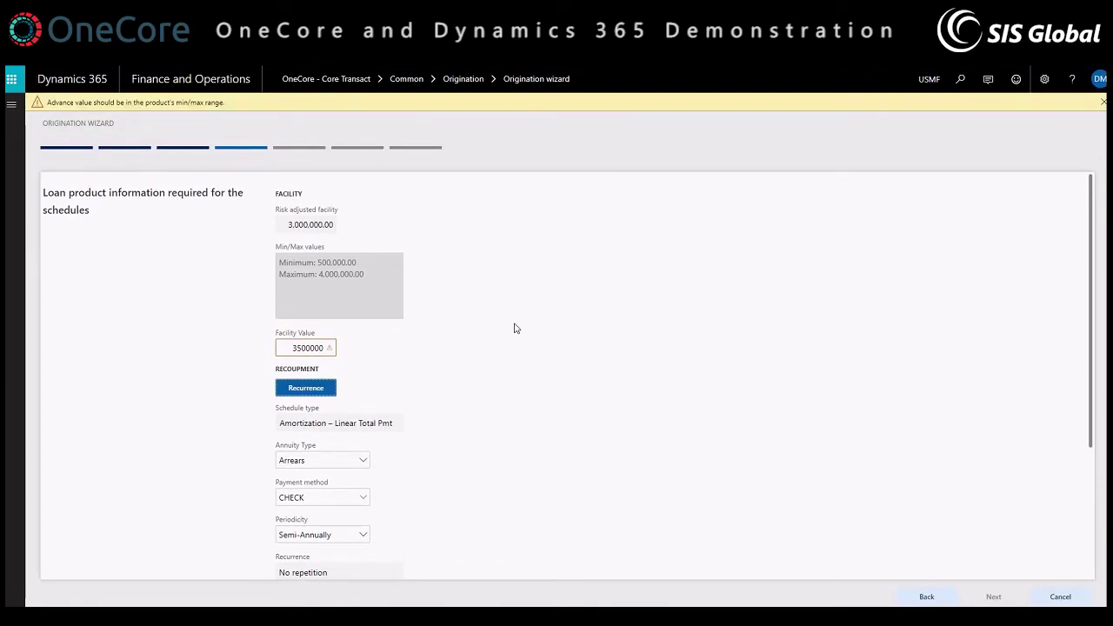
left_click(288, 349)
type("3000000")
key("Tab")
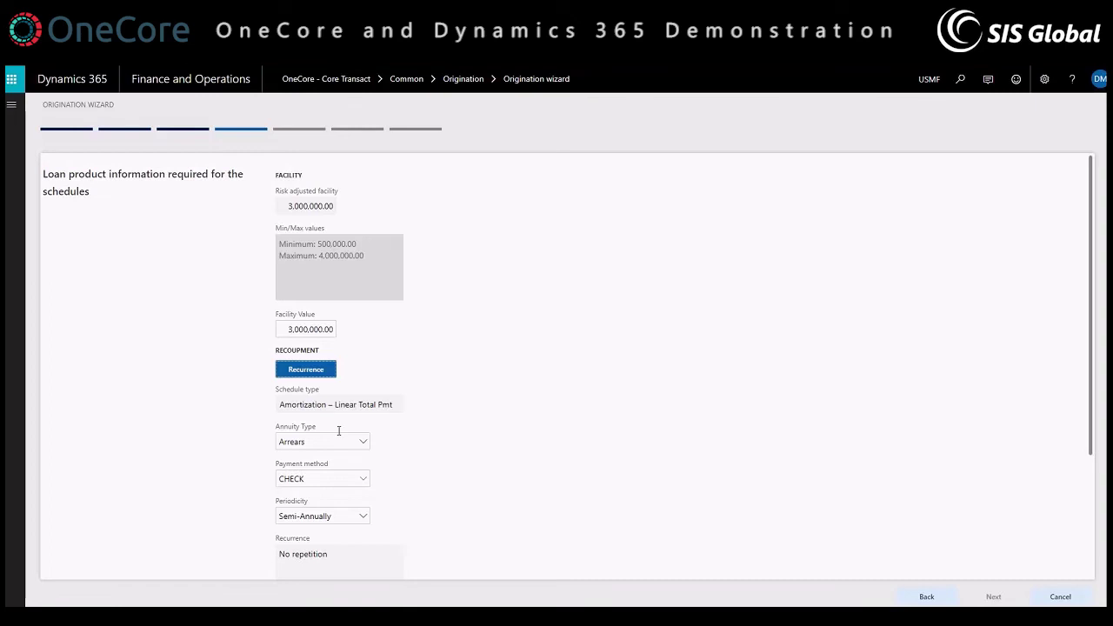
Set Periodicity to Monthly and bring up the recoupment recurrence settings.
left_click(363, 519)
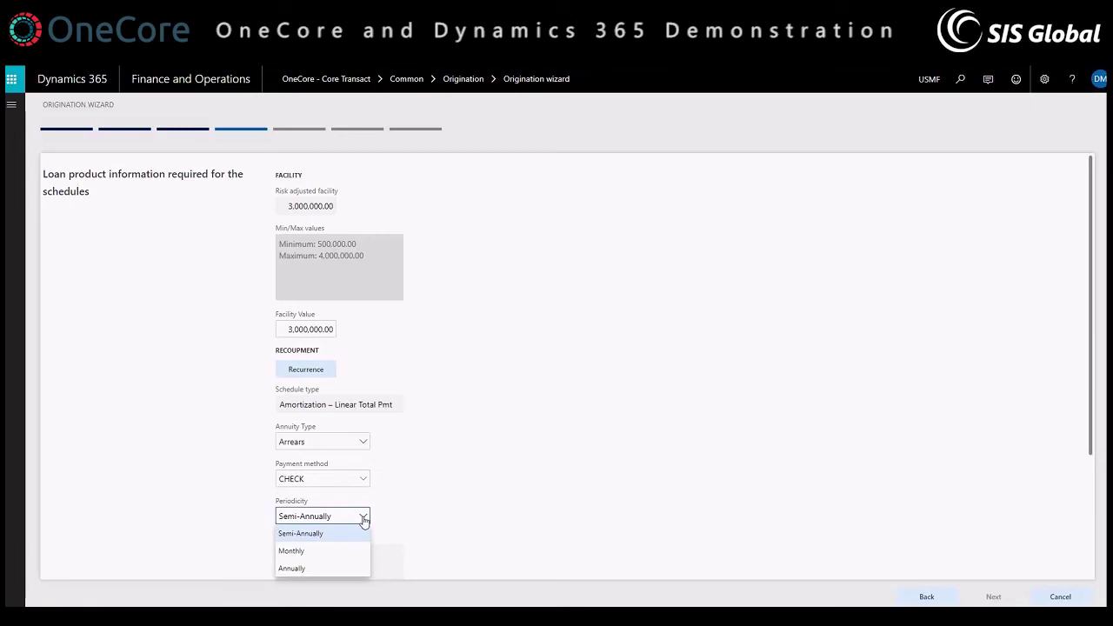
left_click(324, 553)
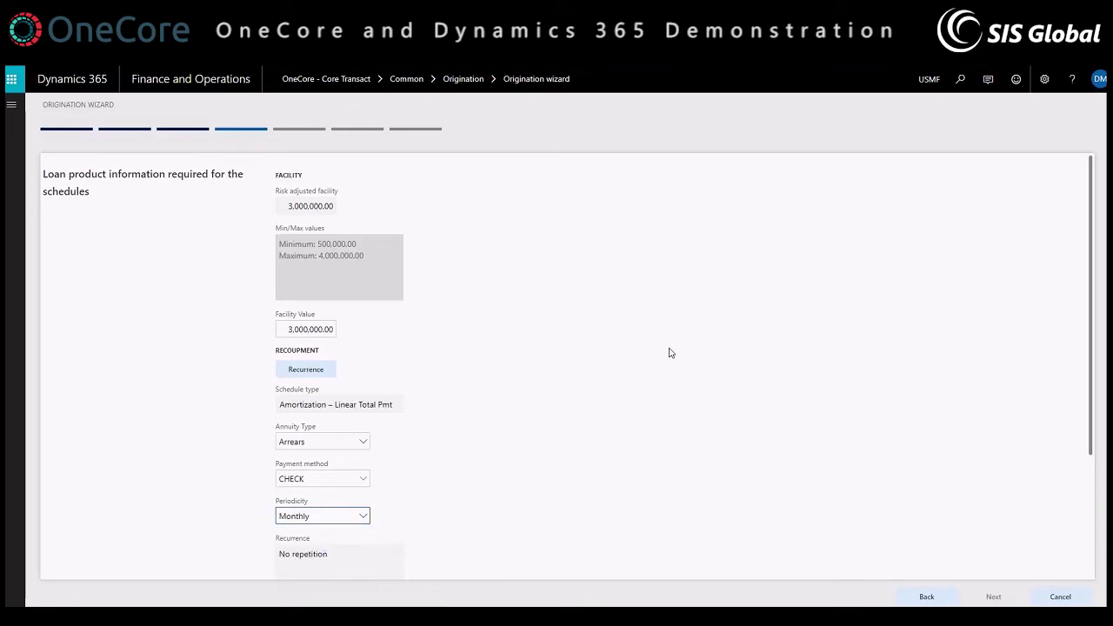
left_click(329, 366)
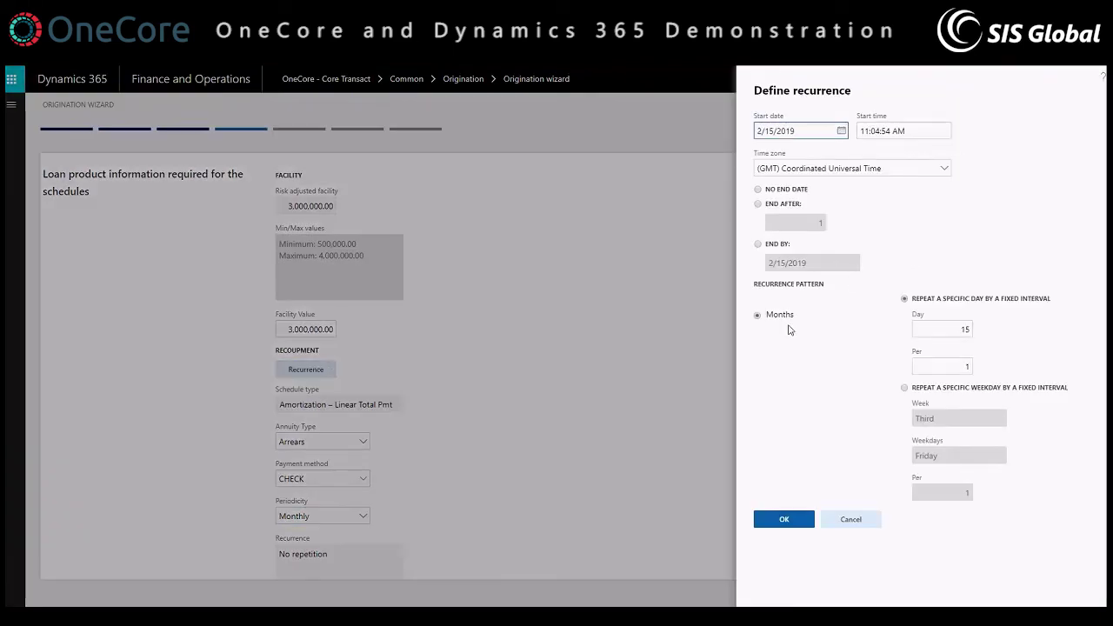
Change the recurrence day from 15 to 25 and apply the definition.
left_click(940, 334)
type("25")
key("Tab")
left_click(785, 520)
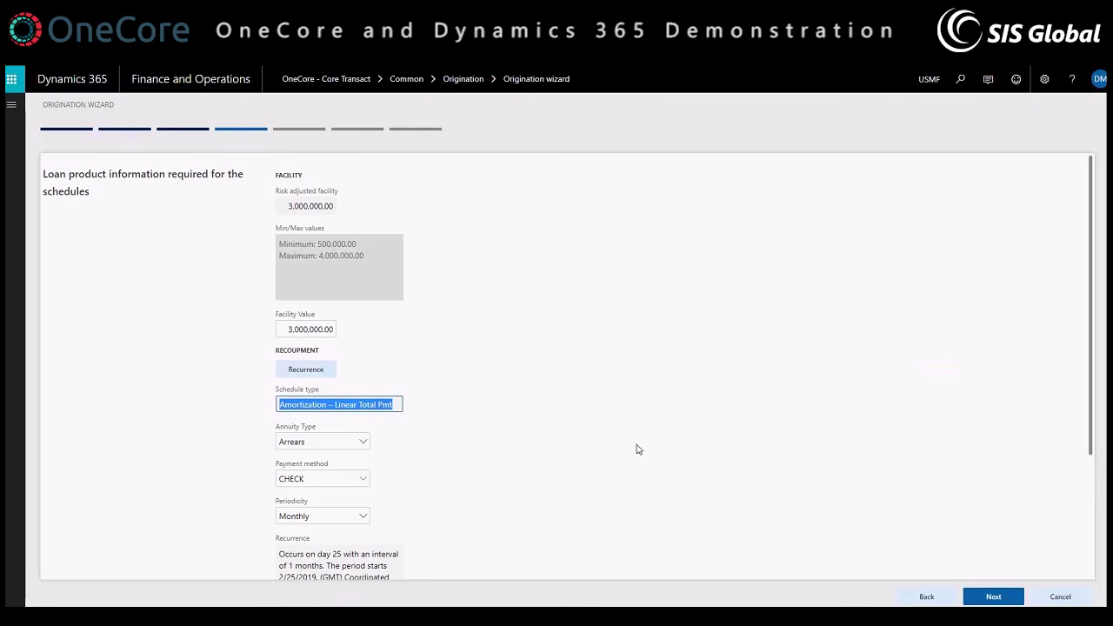
Keep Arrears as the annuity type and choose ELECTRONIC as the payment method.
key("Tab")
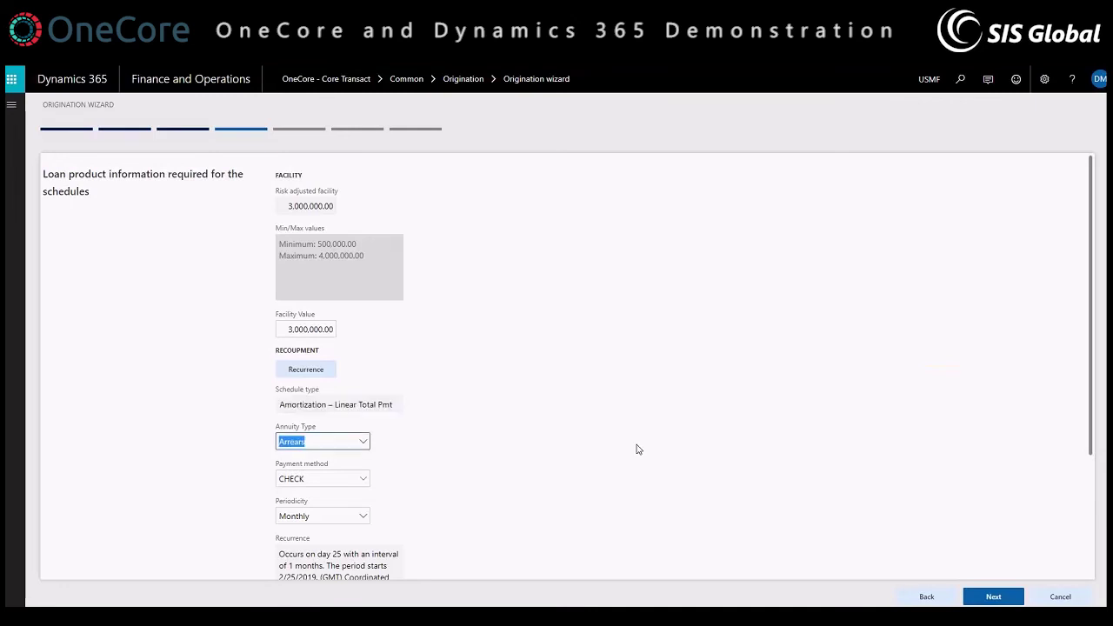
left_click(366, 441)
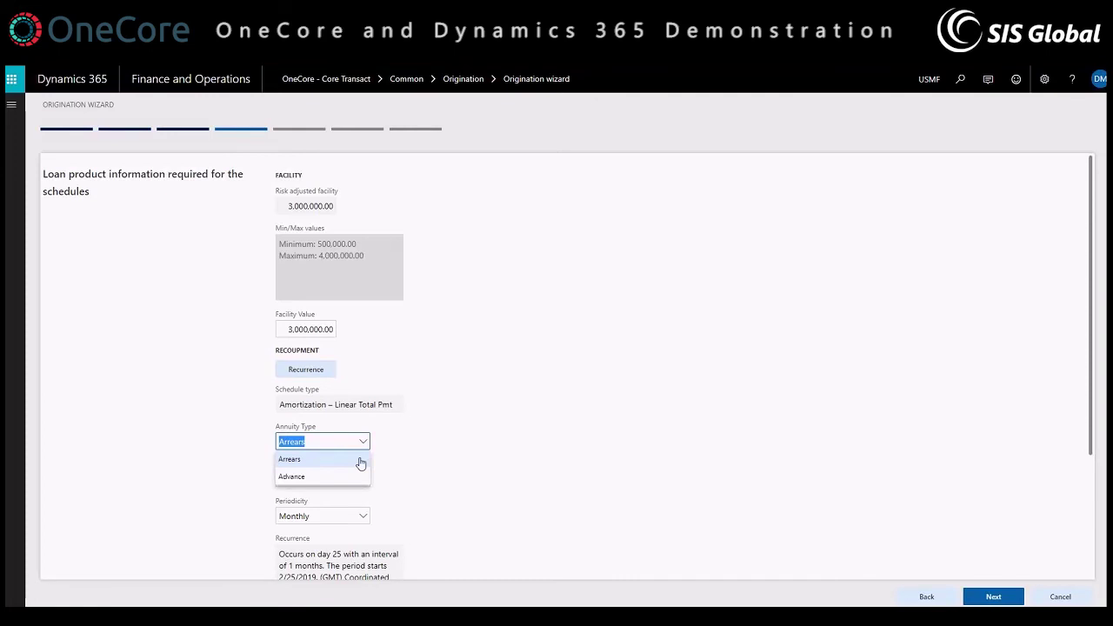
left_click(361, 461)
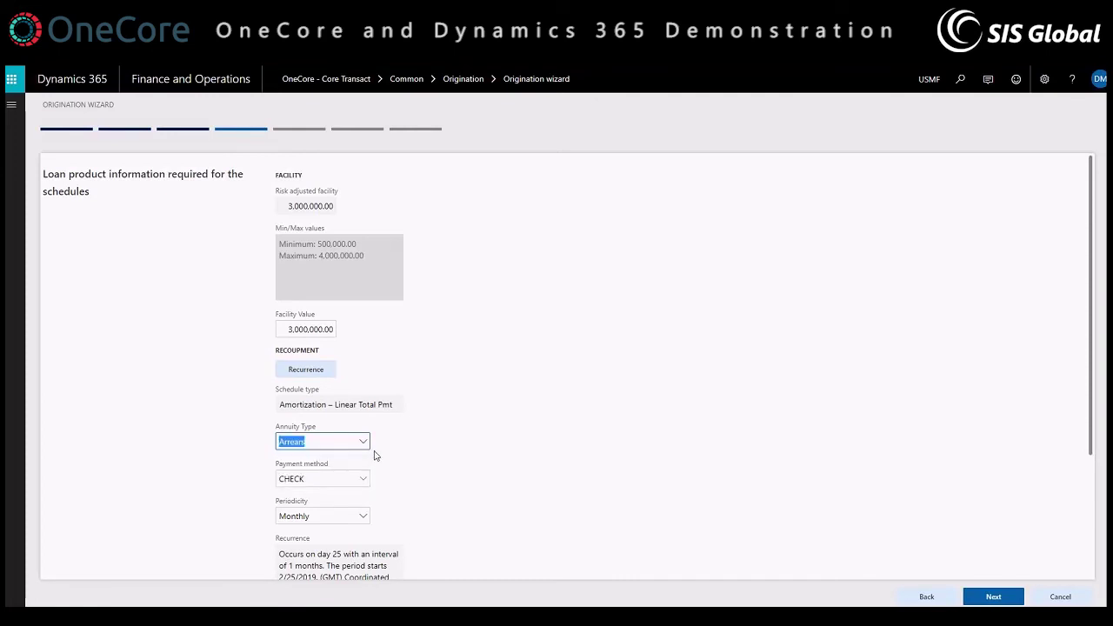
left_click(364, 480)
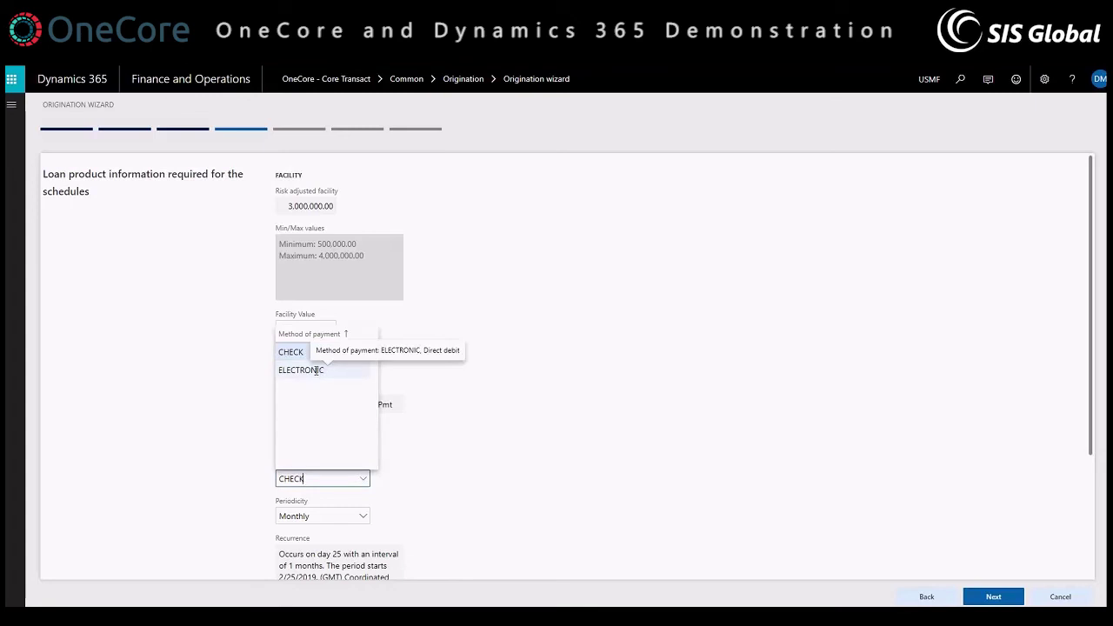
left_click(316, 374)
key("Tab")
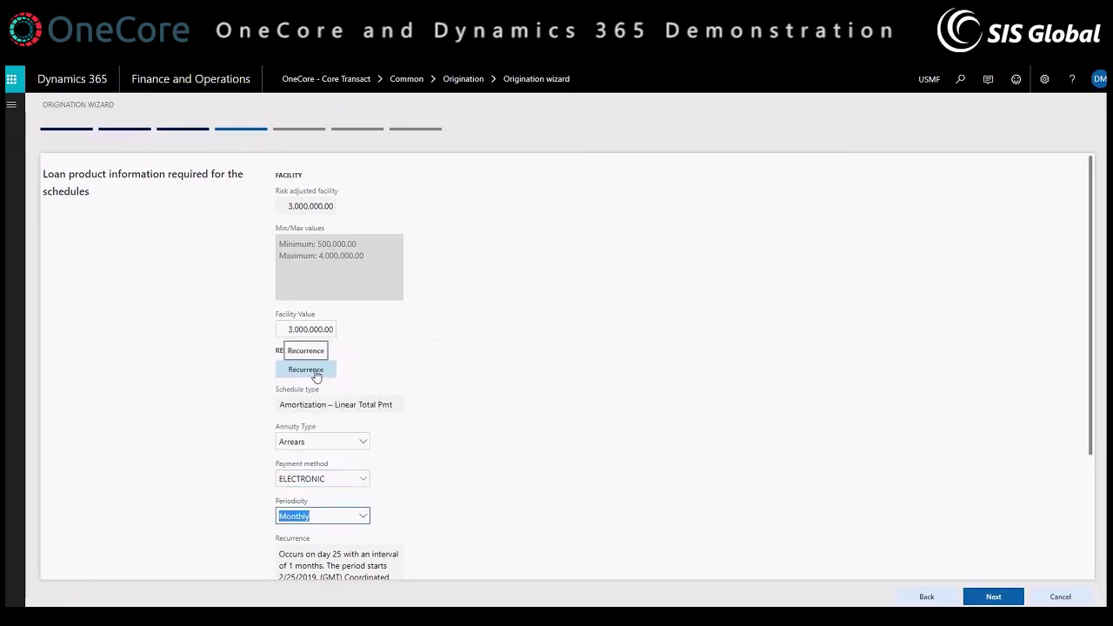
Set the loan duration to 144 months and advance to the loan structure step.
scroll(526, 468, "down", 2)
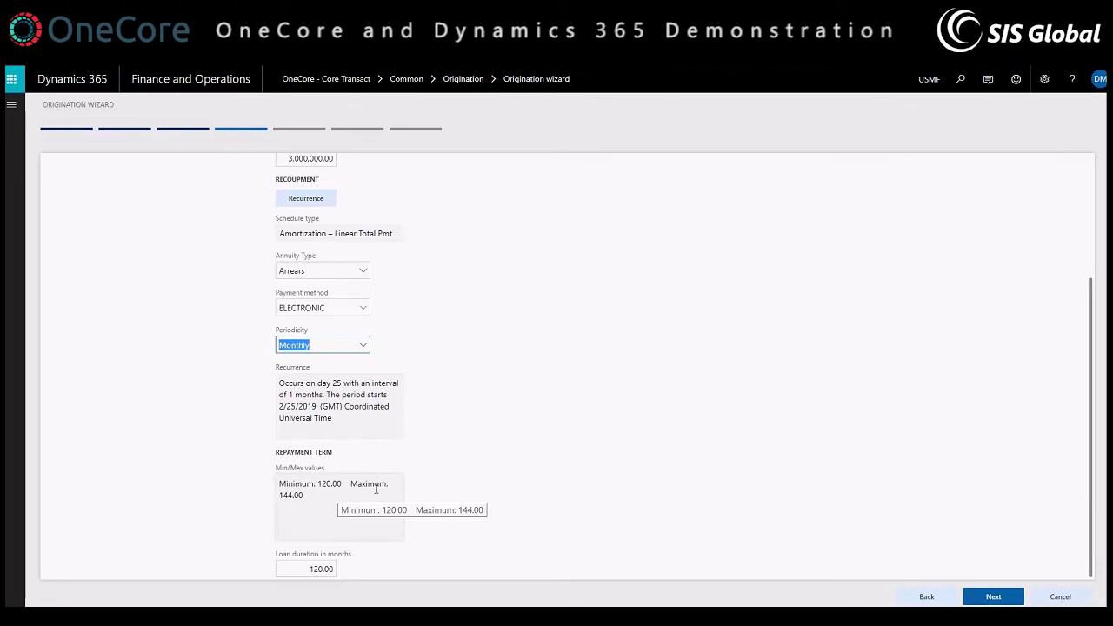
left_click(311, 567)
type("144")
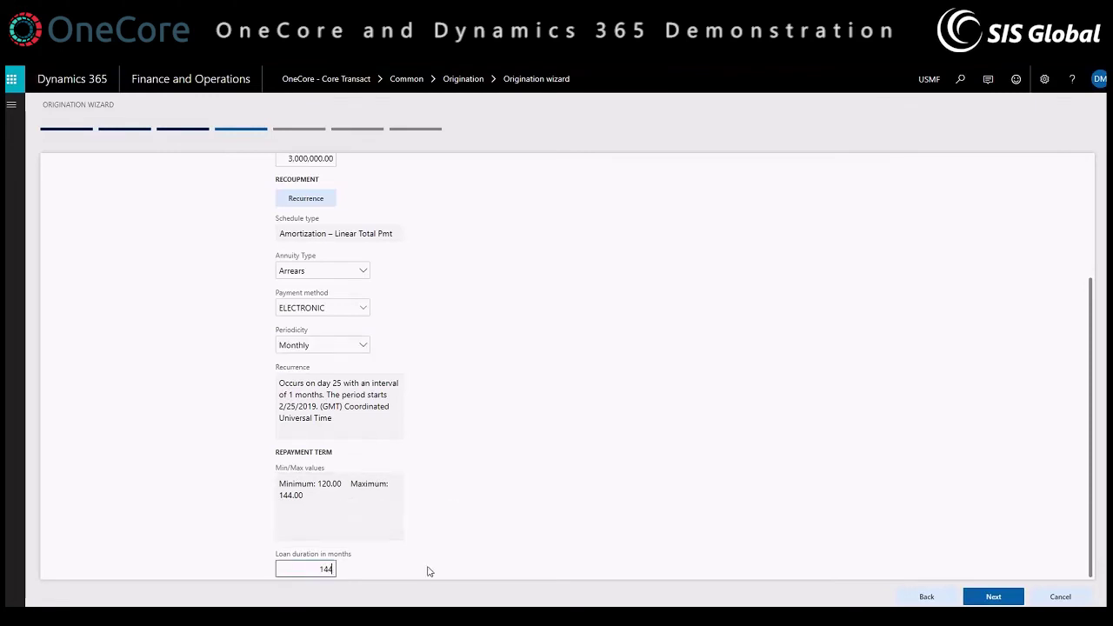
key("Tab")
key("Tab")
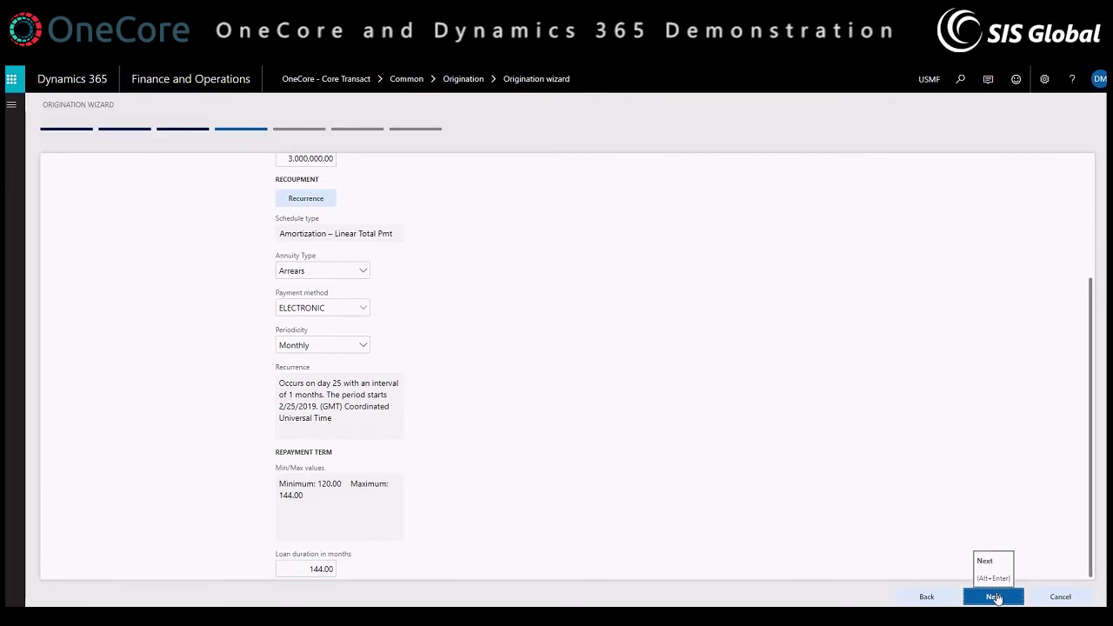
left_click(994, 597)
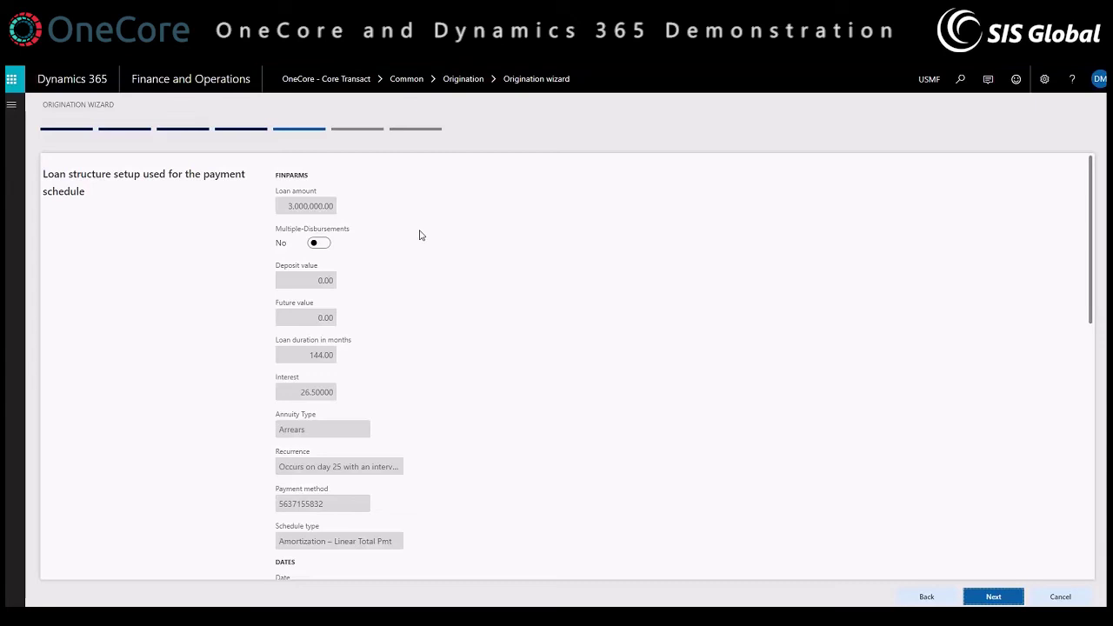
Enable Multiple-Disbursements and calculate lines, giving 69,230.36 monthly payments from 2/25/2019.
left_click(318, 245)
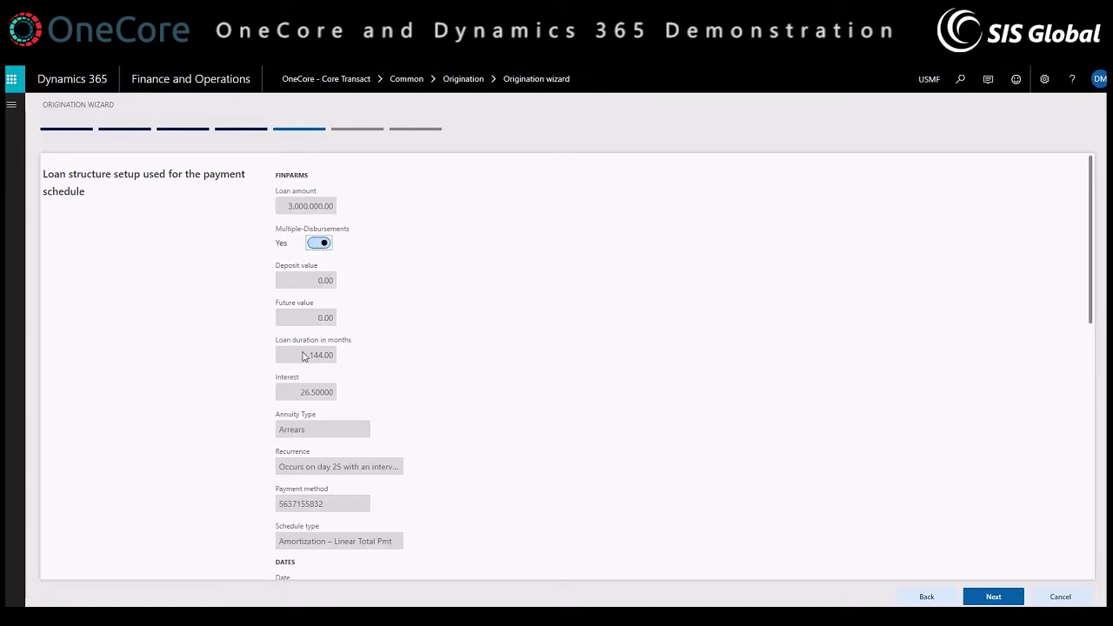
scroll(426, 345, "down", 3)
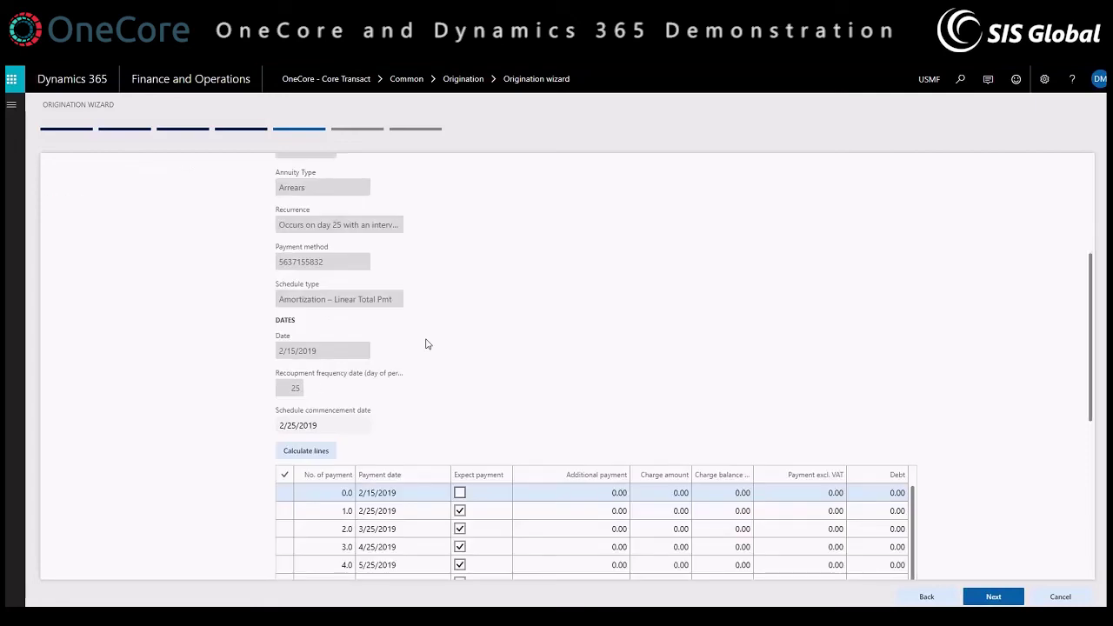
left_click(327, 425)
scroll(448, 385, "down", 3)
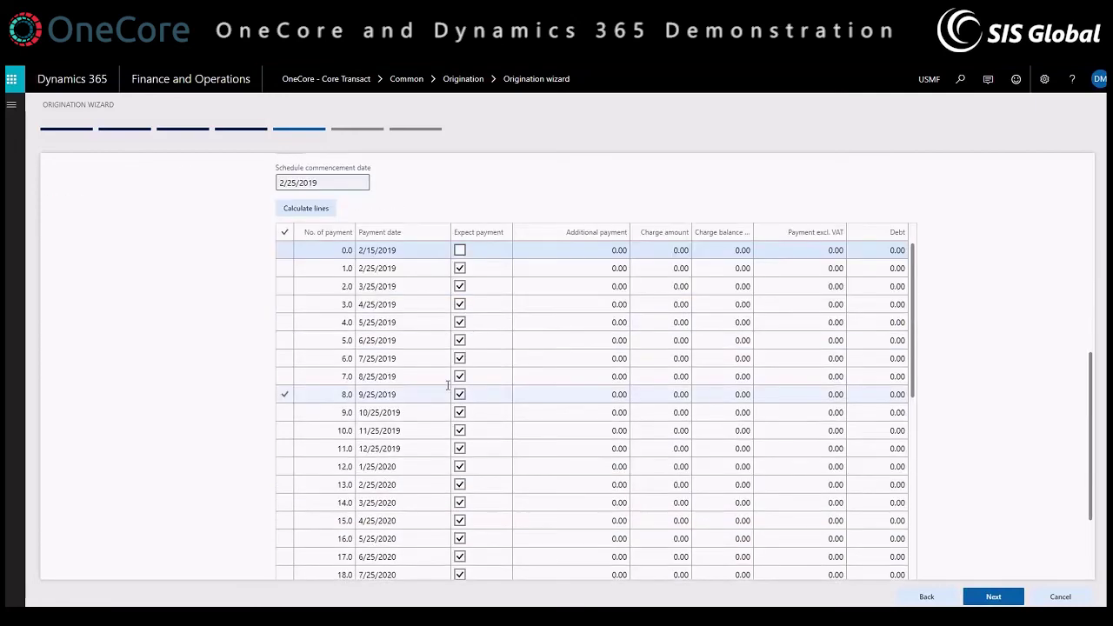
left_click(315, 212)
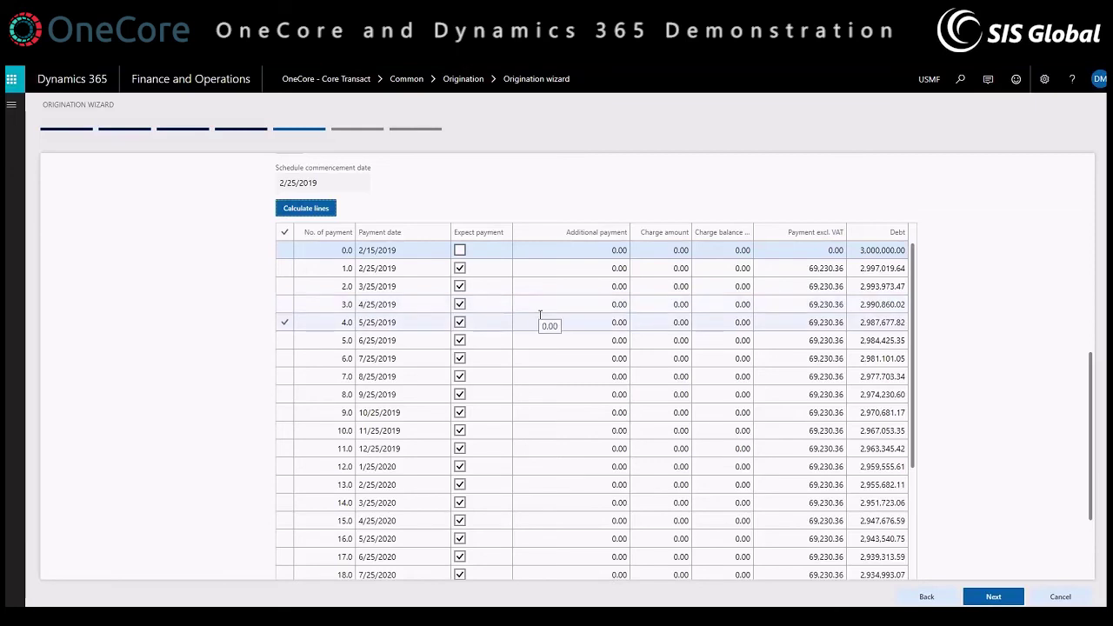
left_click(487, 269)
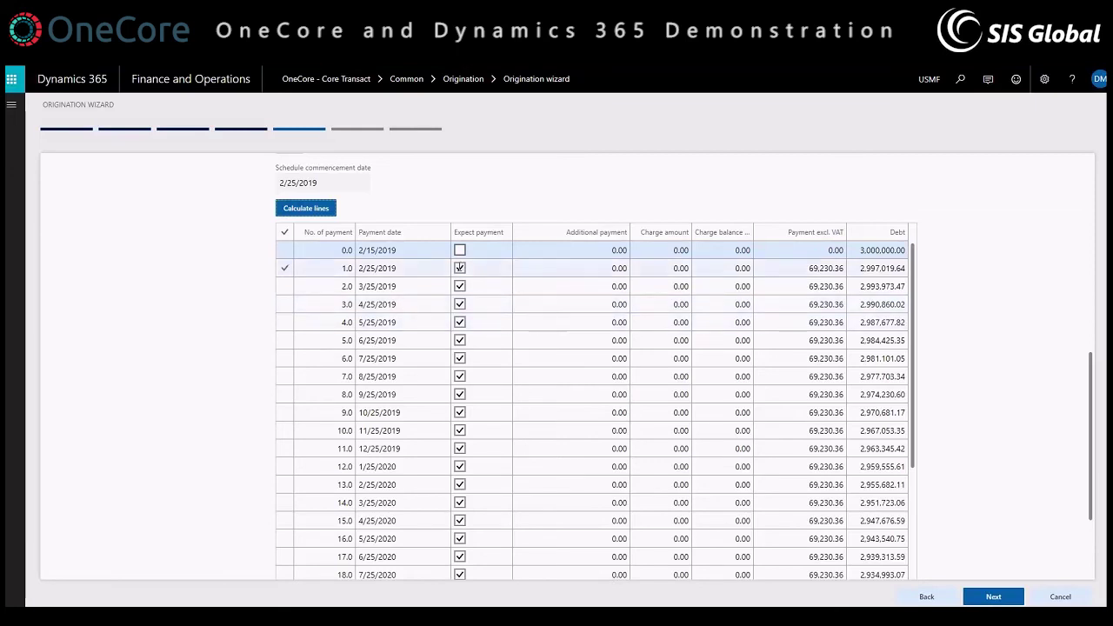
Untick Expect payment on rows 1.0–3.0 and recalculate, giving 74,144.79 payments from 5/25/2019.
left_click(459, 268)
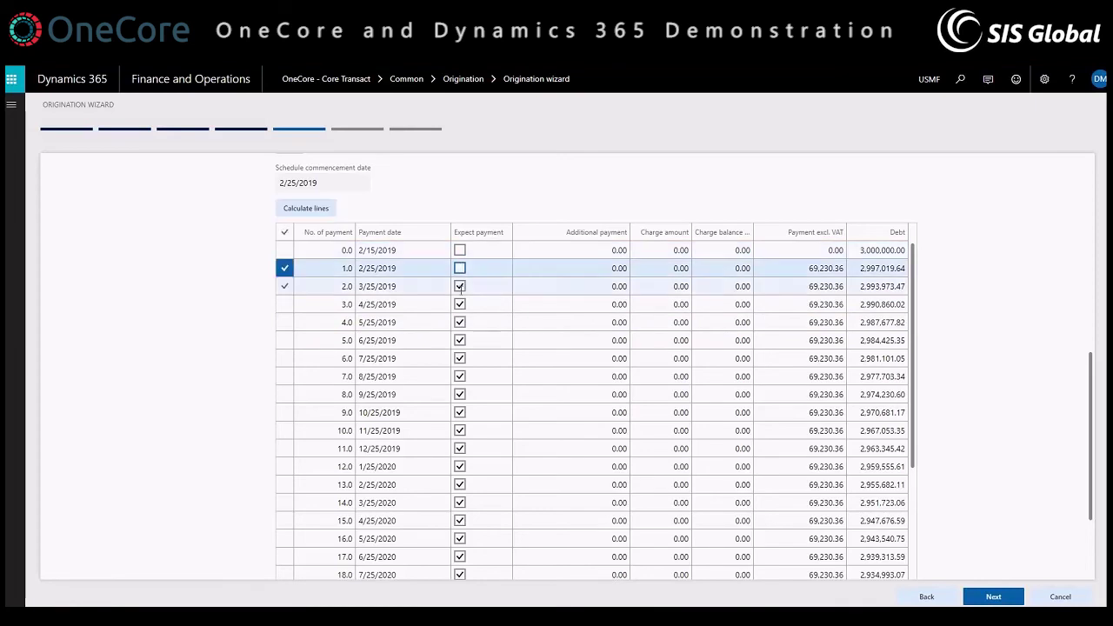
left_click(460, 287)
left_click(459, 305)
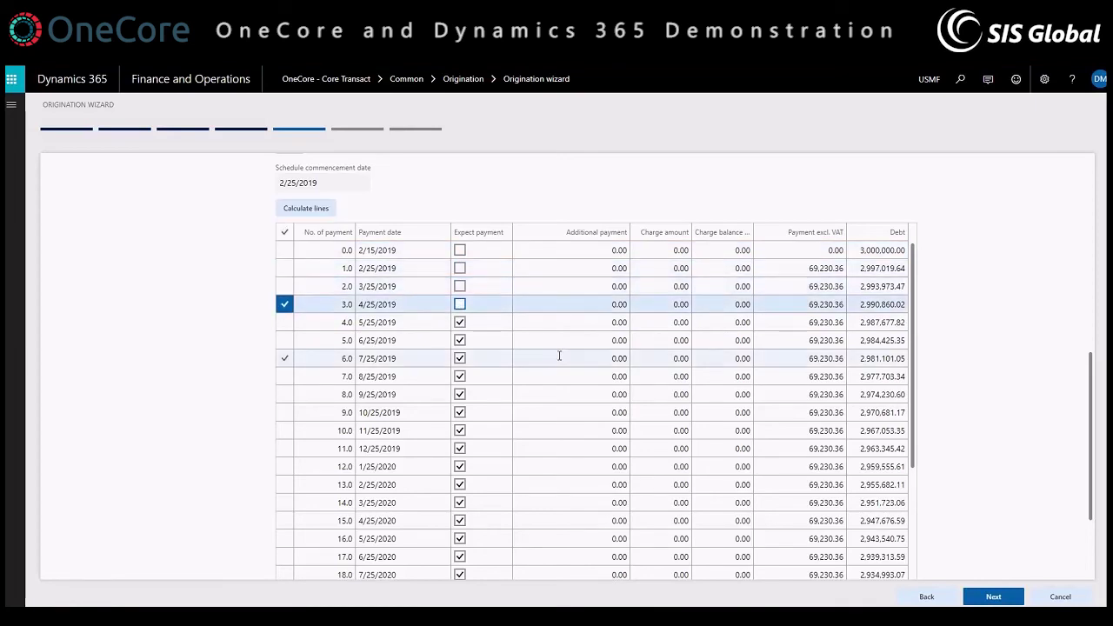
left_click(329, 213)
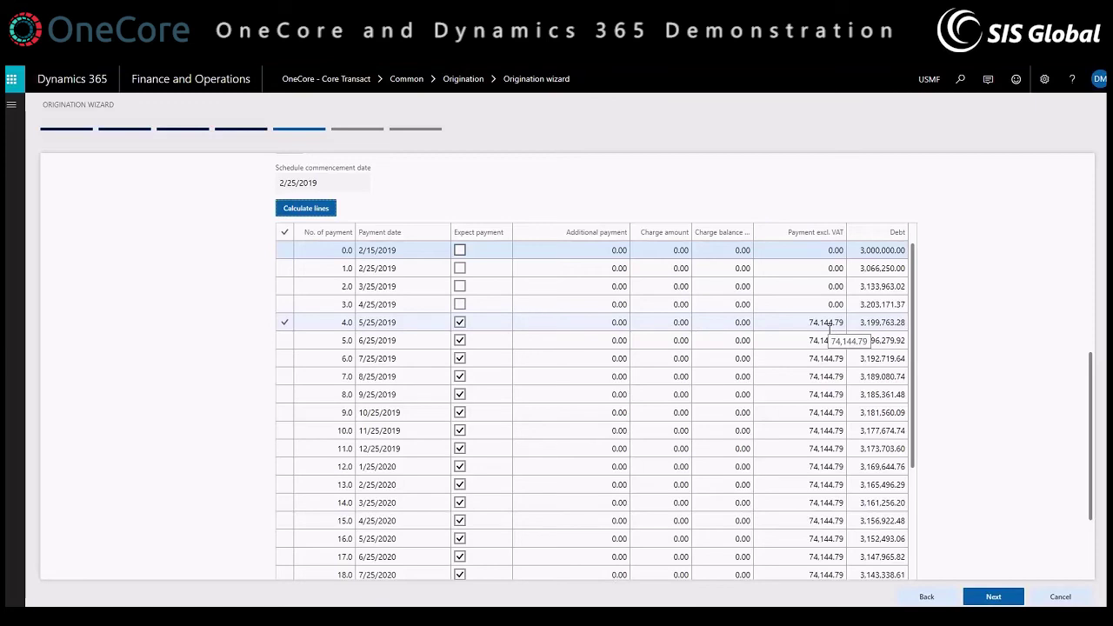
Add a 200,000 additional payment to payment 12.0 and recalculate the schedule.
left_click(613, 358)
left_click(575, 467)
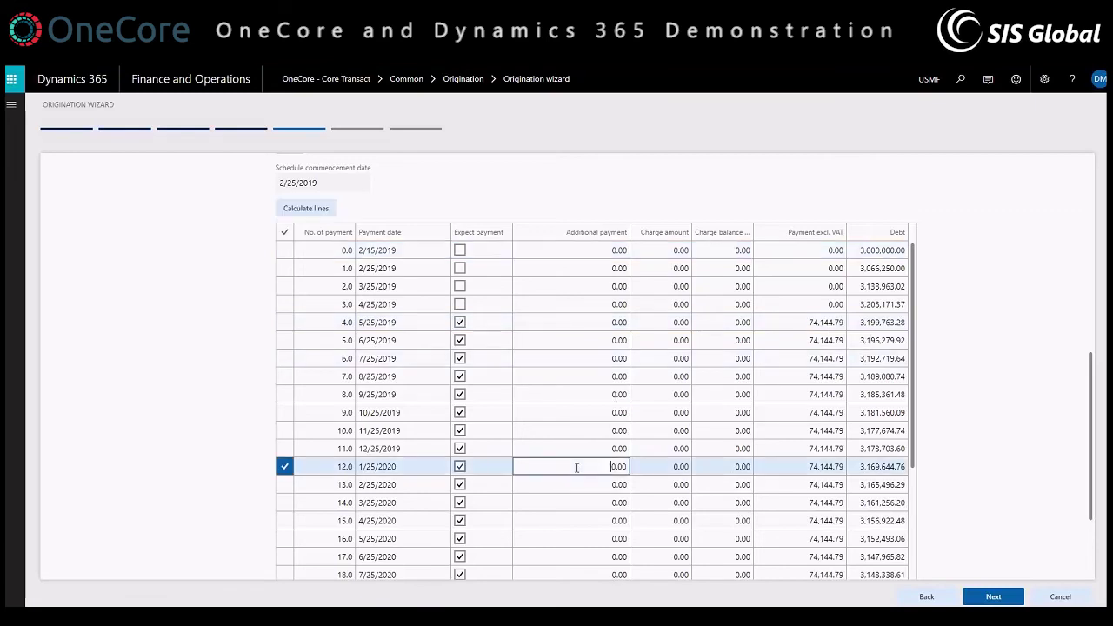
type("200000")
key("Tab")
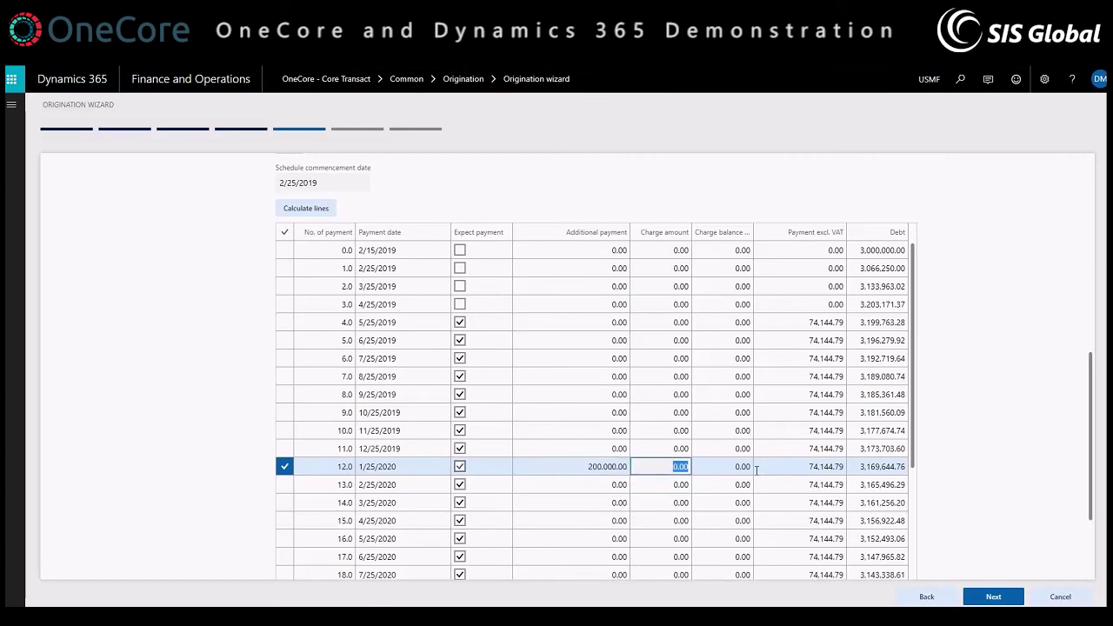
left_click(314, 214)
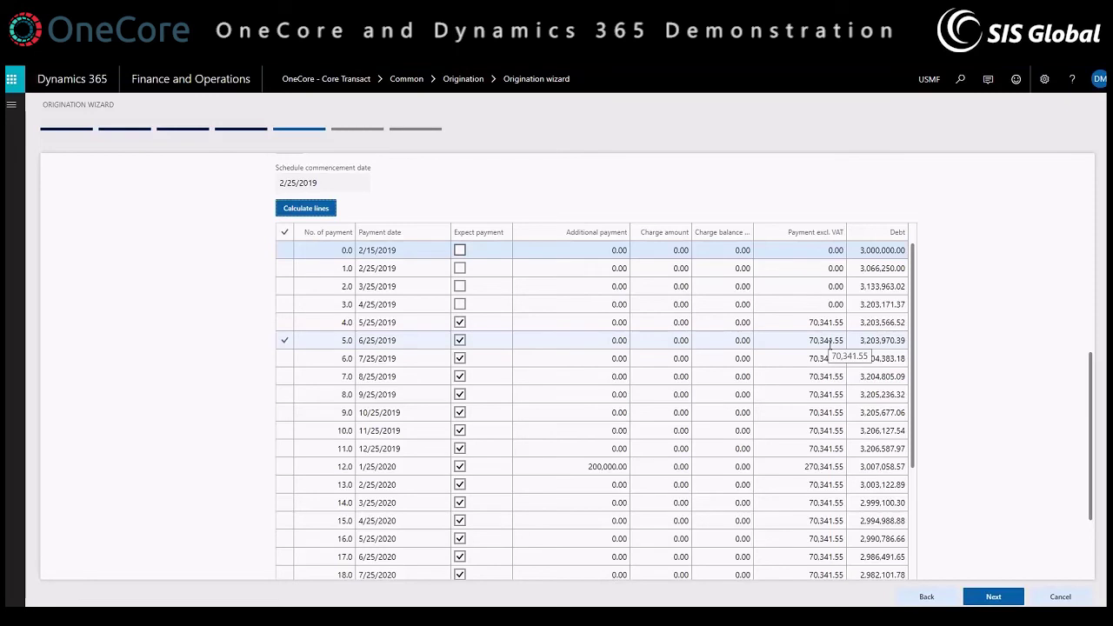
Remove the extra payment, re-expect payments 1.0–3.0 and recalculate to 69,230.36 monthly.
left_click(579, 466)
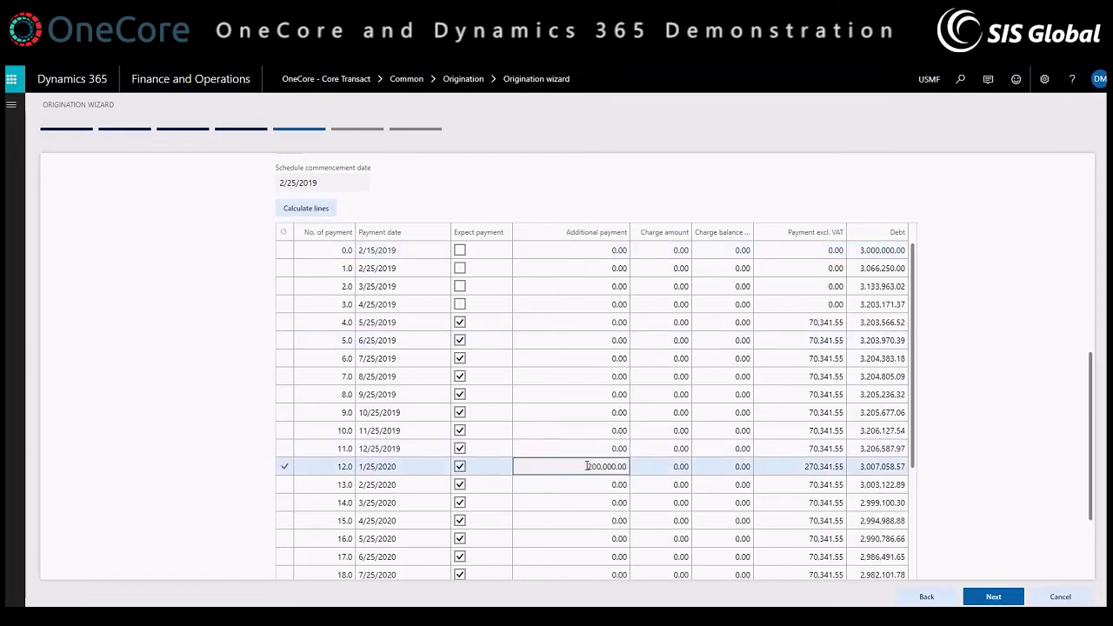
key("ctrl+a")
key("BackSpace")
key("Tab")
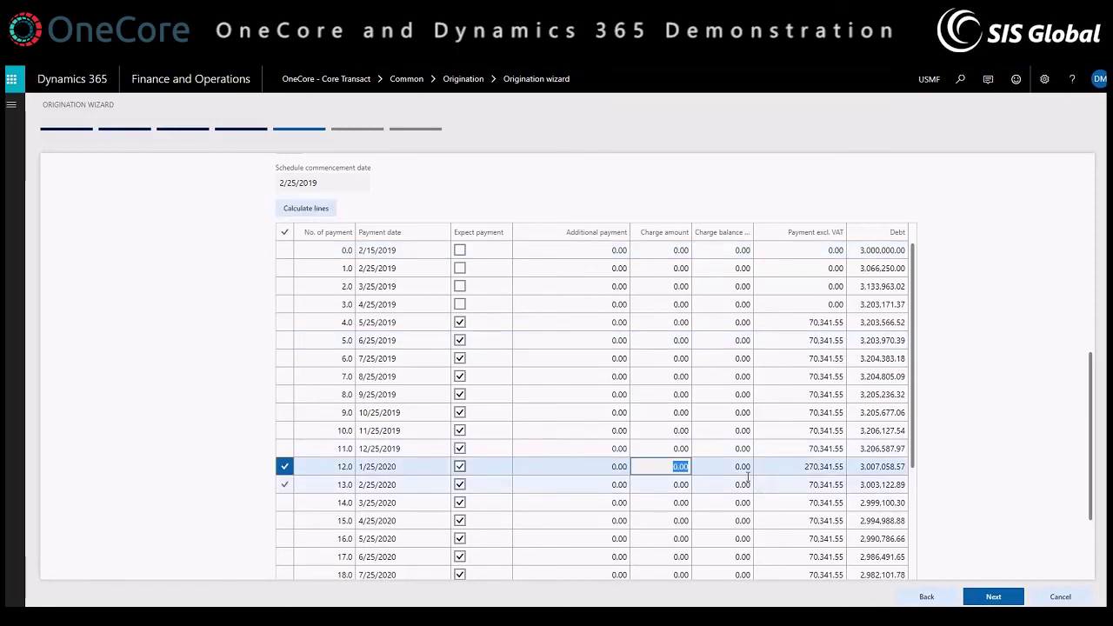
left_click(459, 268)
left_click(460, 286)
left_click(460, 303)
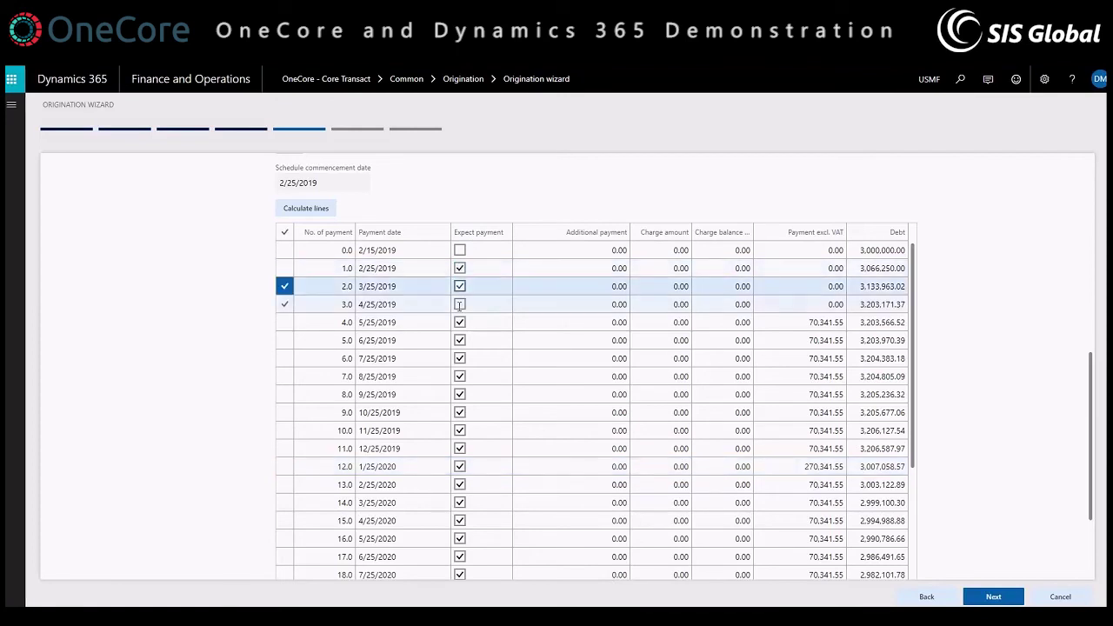
left_click(306, 209)
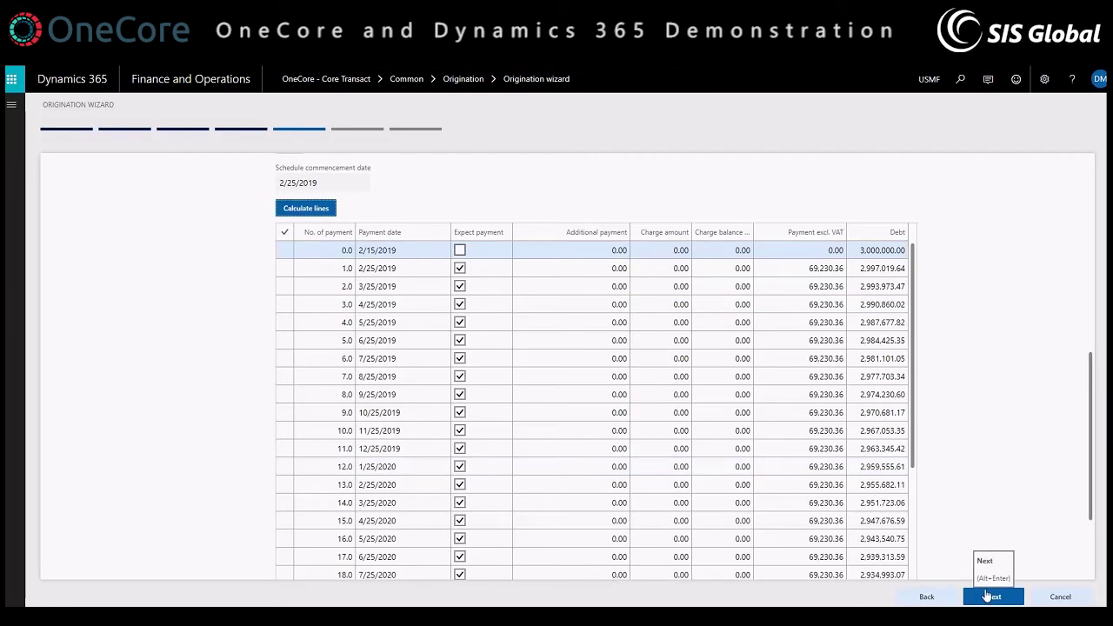
Set customer group 01 and Net30 payment terms on the customer information step.
left_click(987, 597)
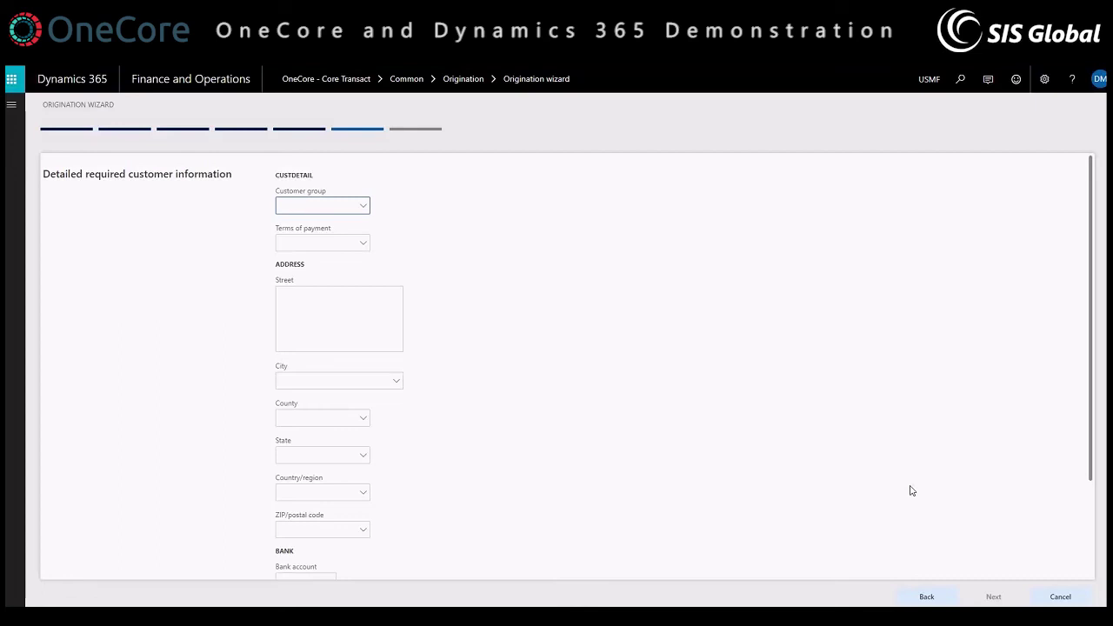
left_click(360, 207)
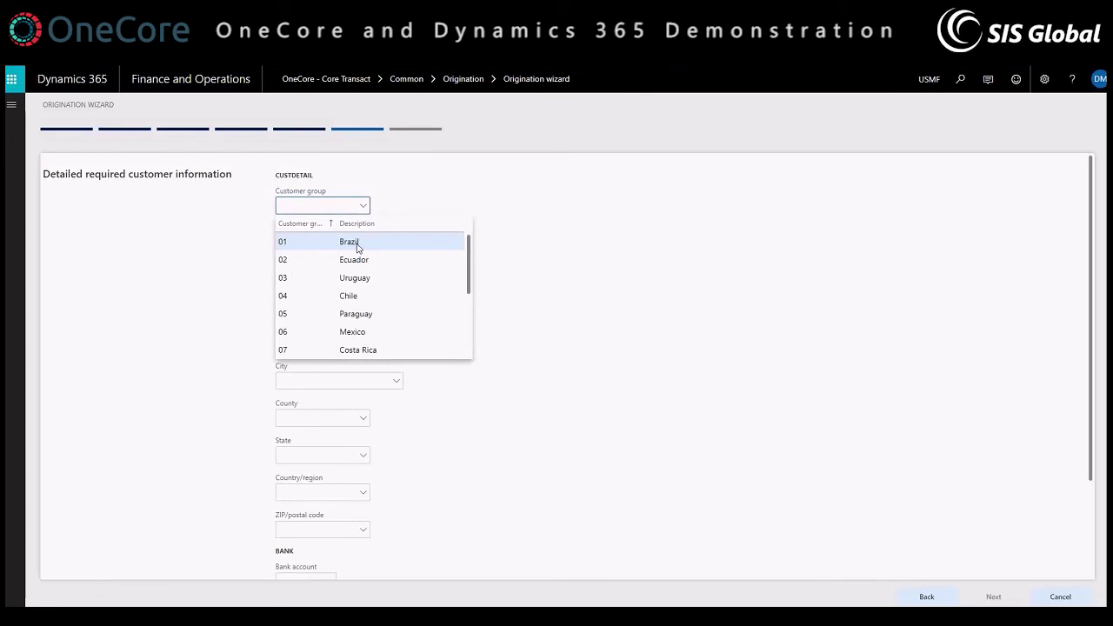
left_click(357, 247)
left_click(365, 244)
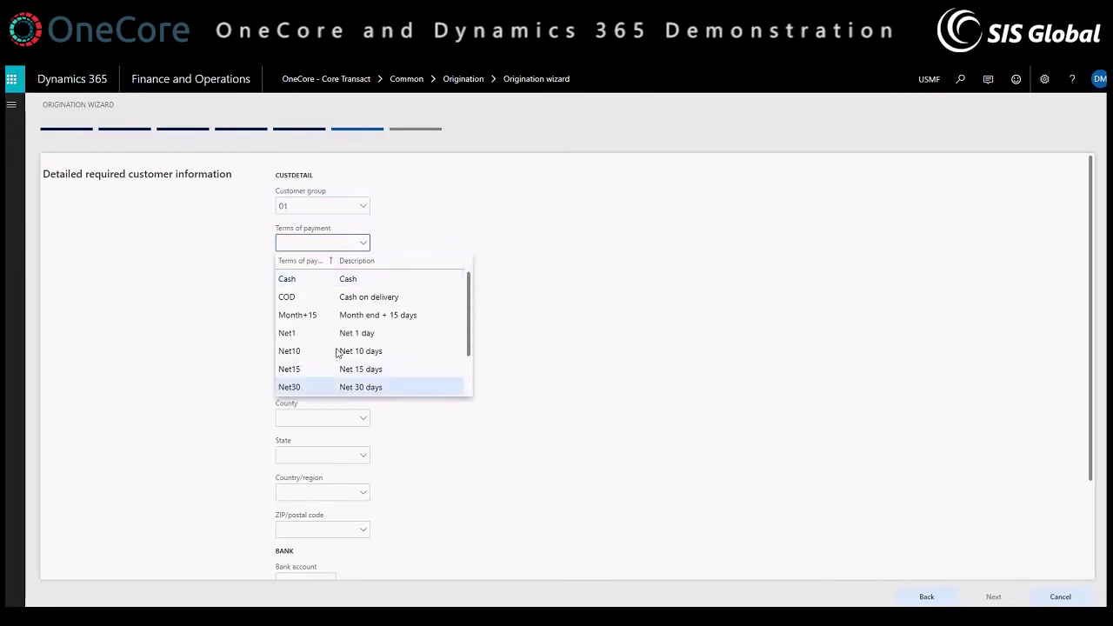
left_click(289, 387)
Enter the applicant's street, city, country/region and postal code.
left_click(322, 319)
type("Main A")
key("BackSpace")
type("Street")
key("Tab")
type("Rio")
key("Tab")
key("Tab")
key("Tab")
type("BRA")
key("Tab")
type("01017911")
key("Tab")
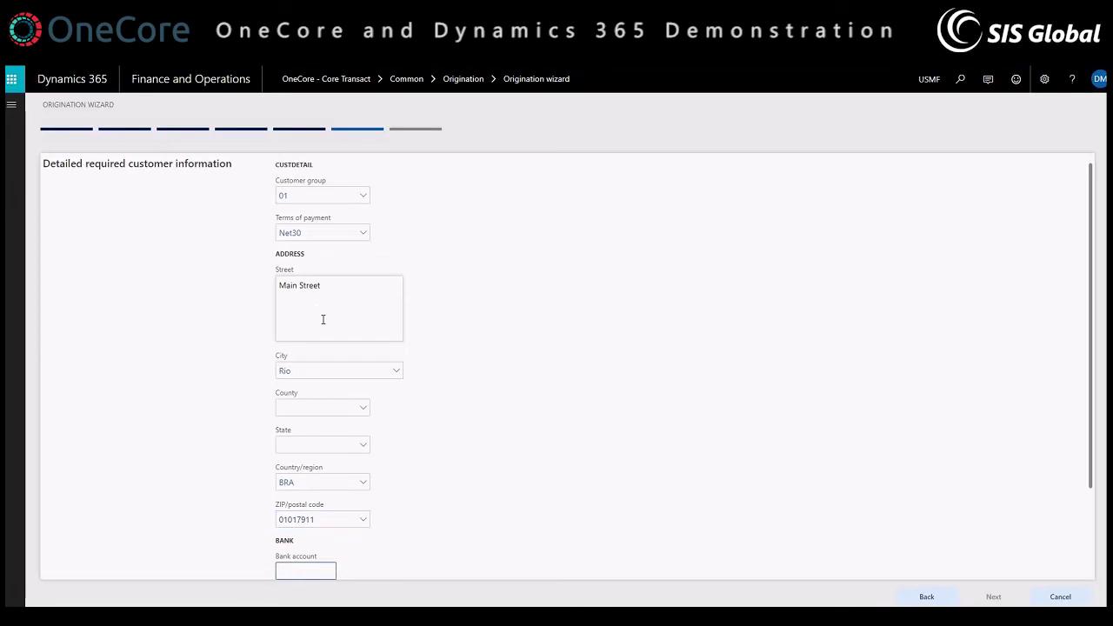
Enter bank HSBC, account name Check Account, the bank account number and IBAN.
scroll(502, 330, "down", 1)
scroll(521, 326, "down", 2)
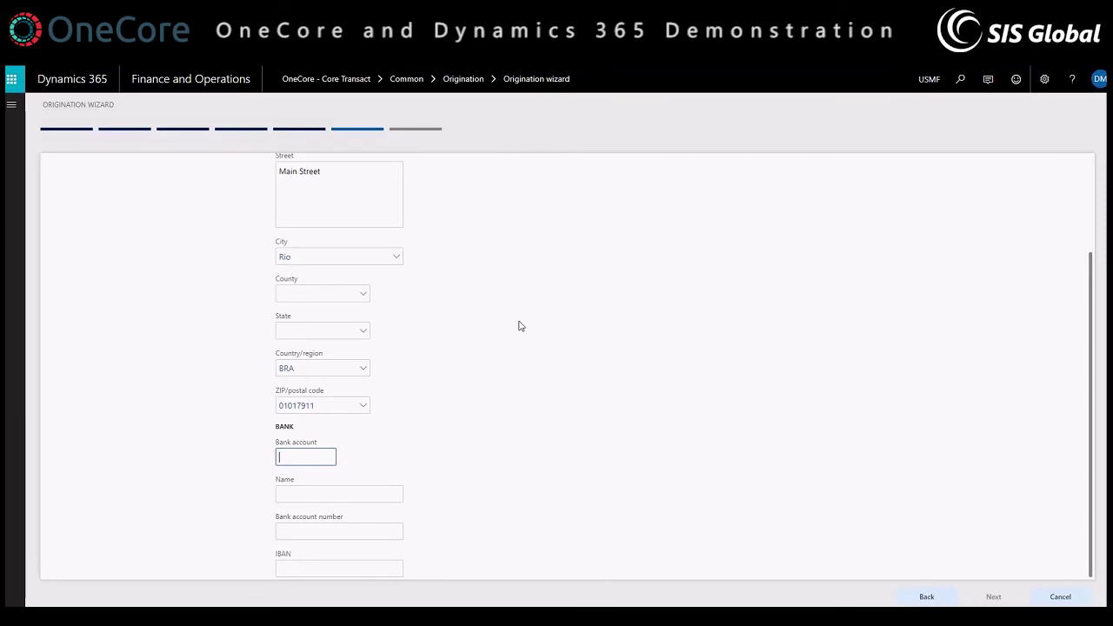
type("HSBC")
key("Tab")
type("Ch")
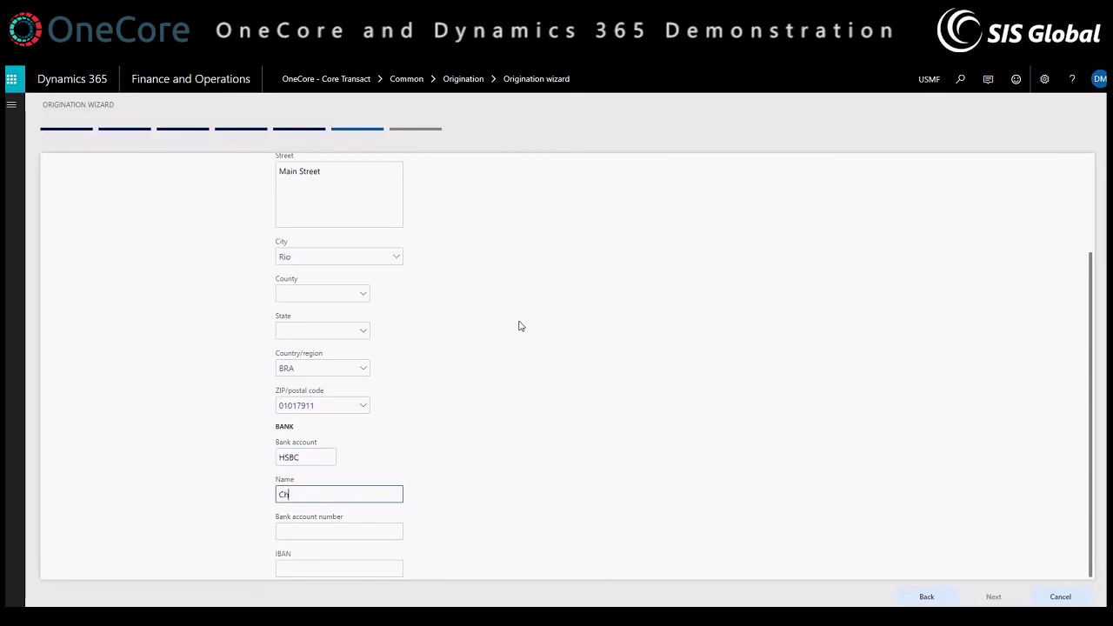
type("eck Account")
key("Tab")
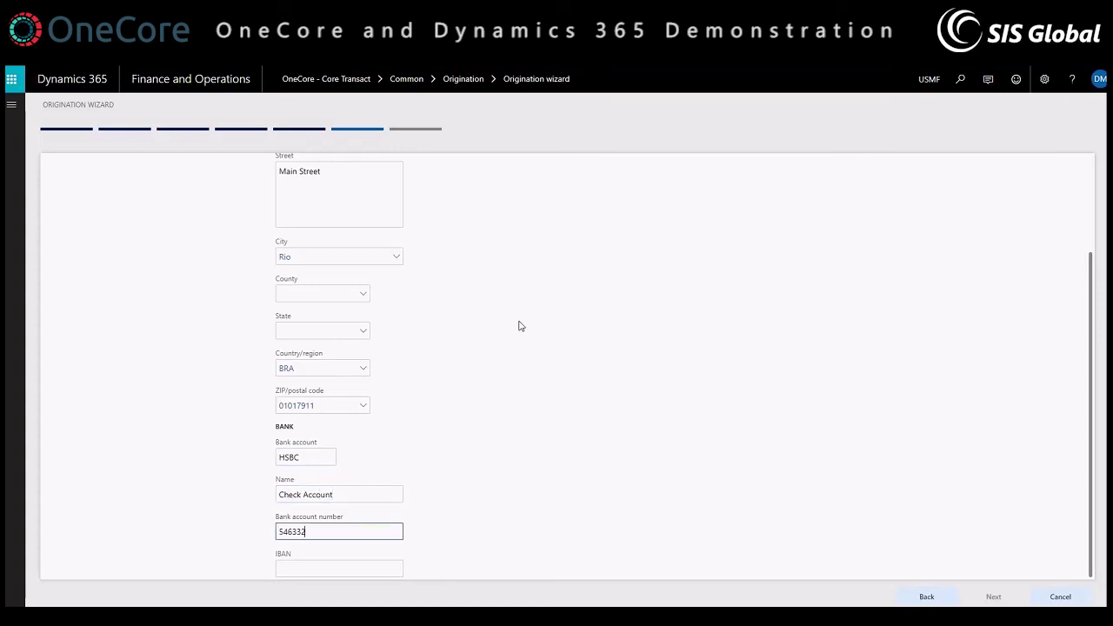
key("Tab")
type("IBAN")
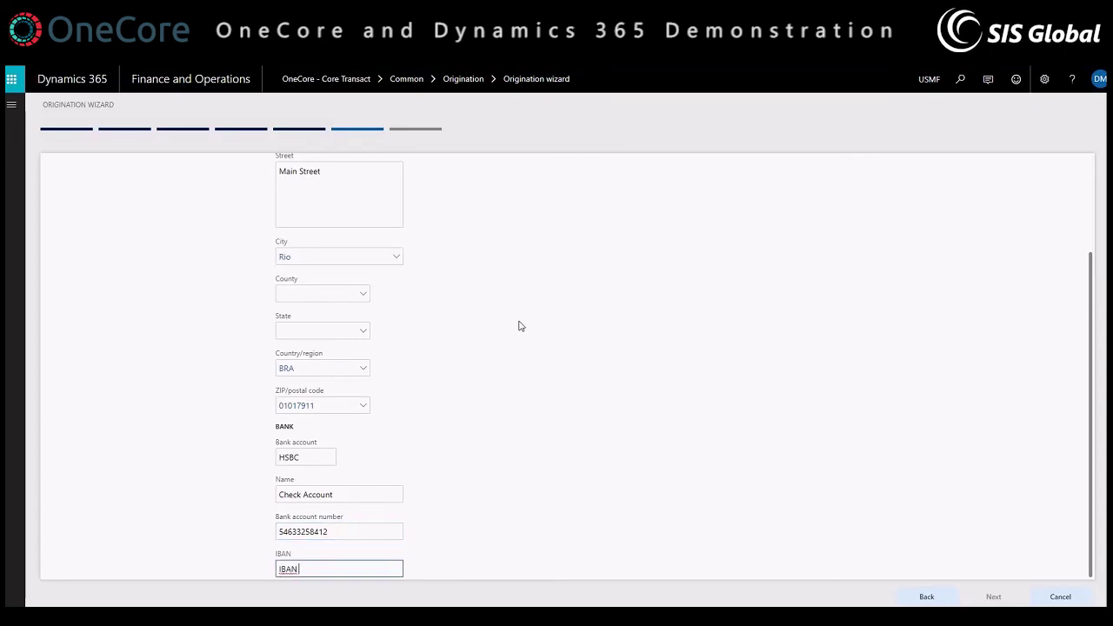
type(" Example")
key("Tab")
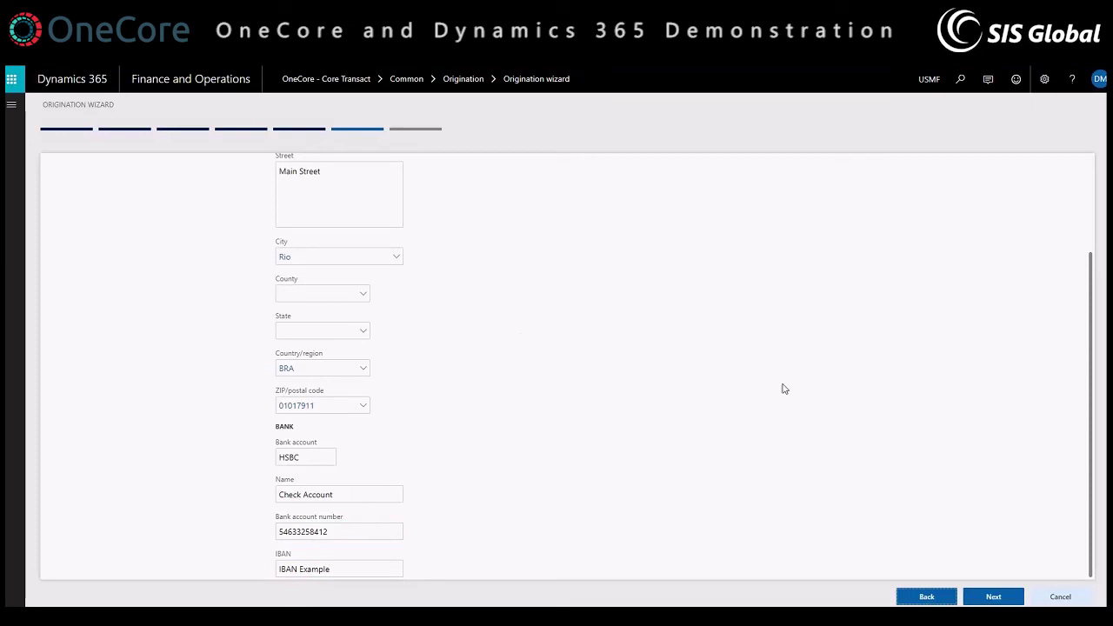
From the review step, attach 'bank statement example.png' as an image to the application.
left_click(993, 598)
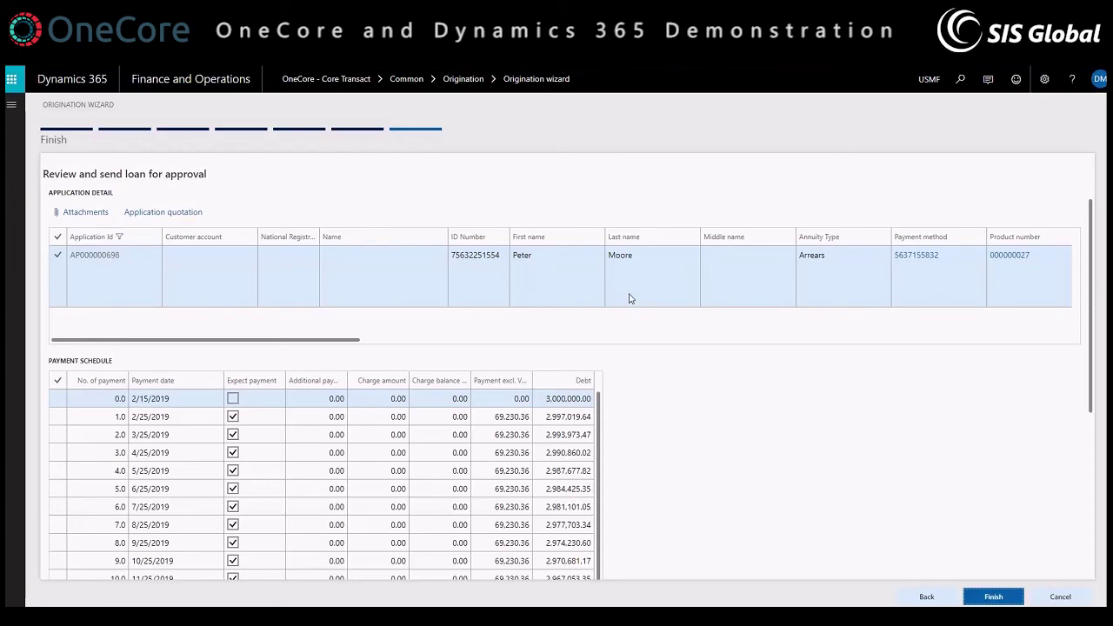
left_click(87, 214)
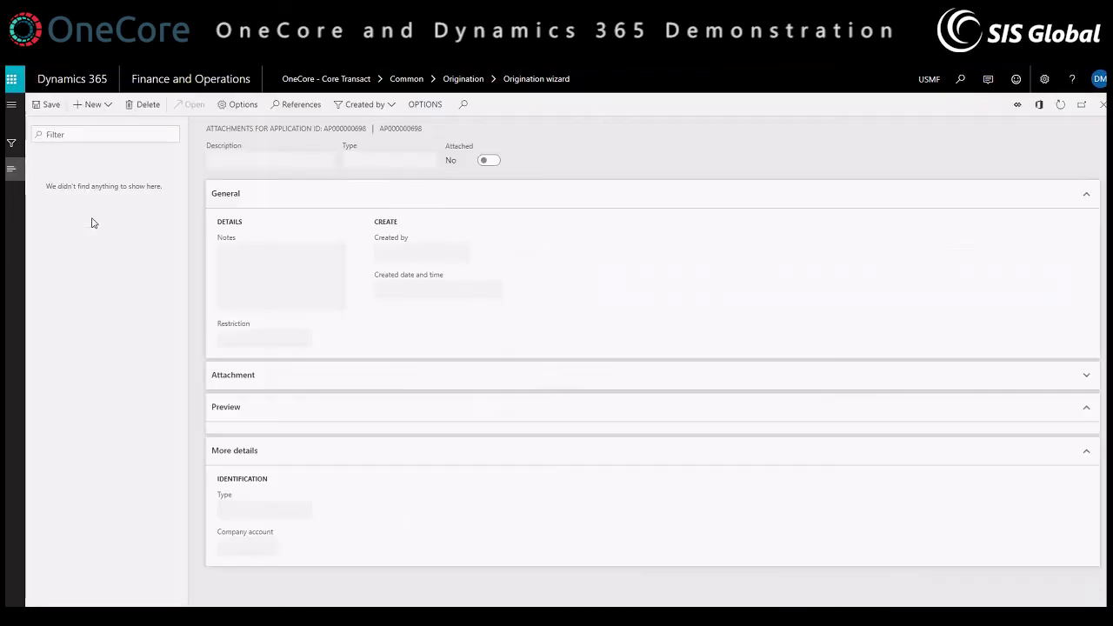
left_click(109, 105)
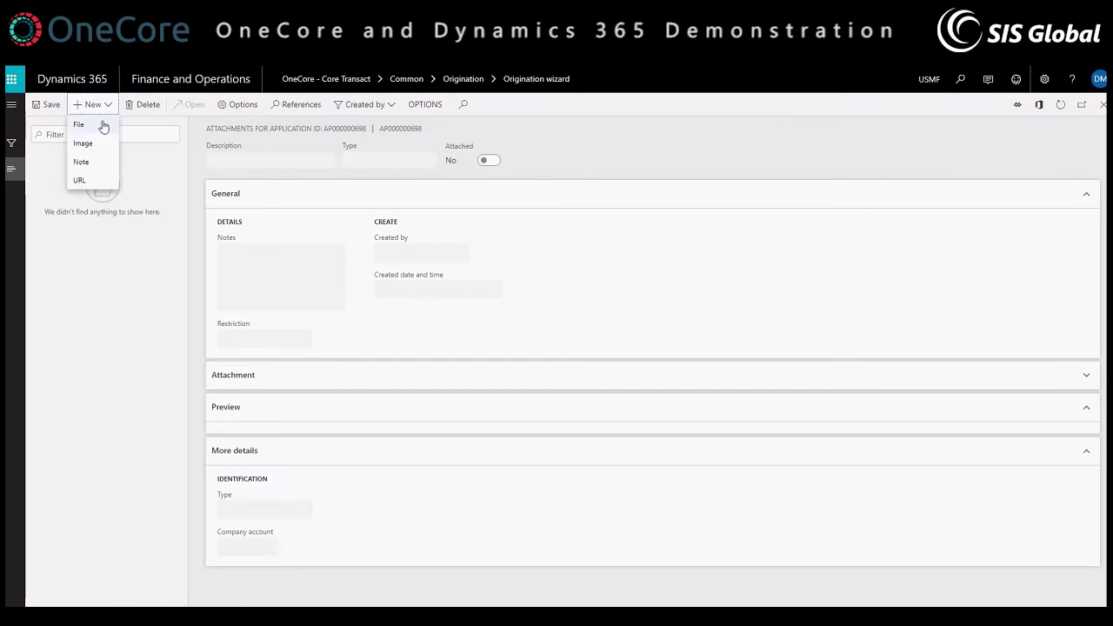
left_click(94, 145)
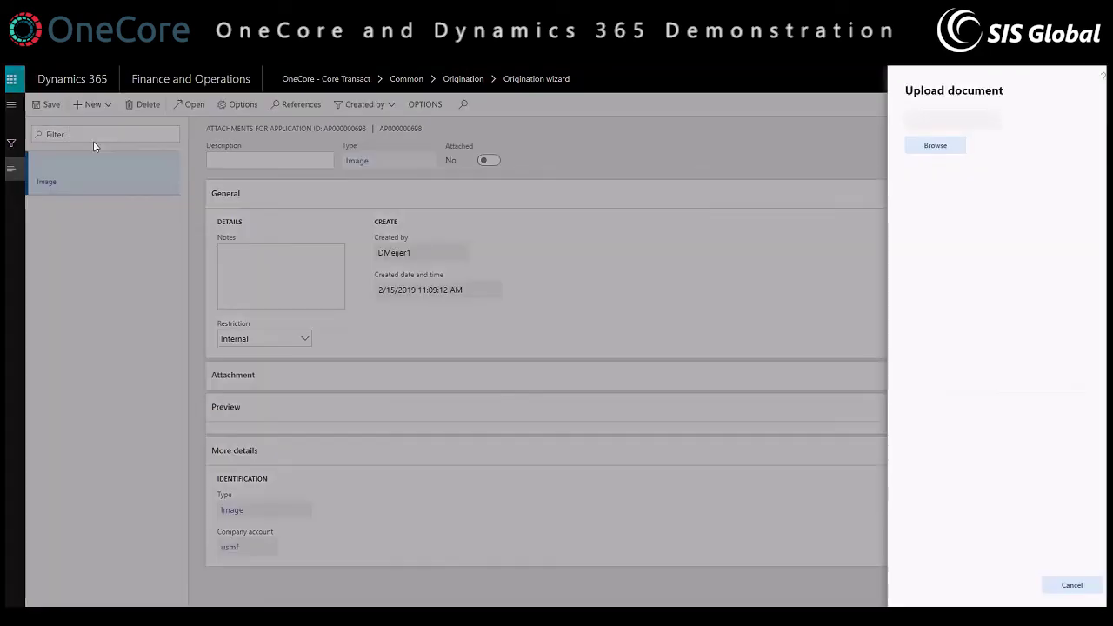
left_click(937, 146)
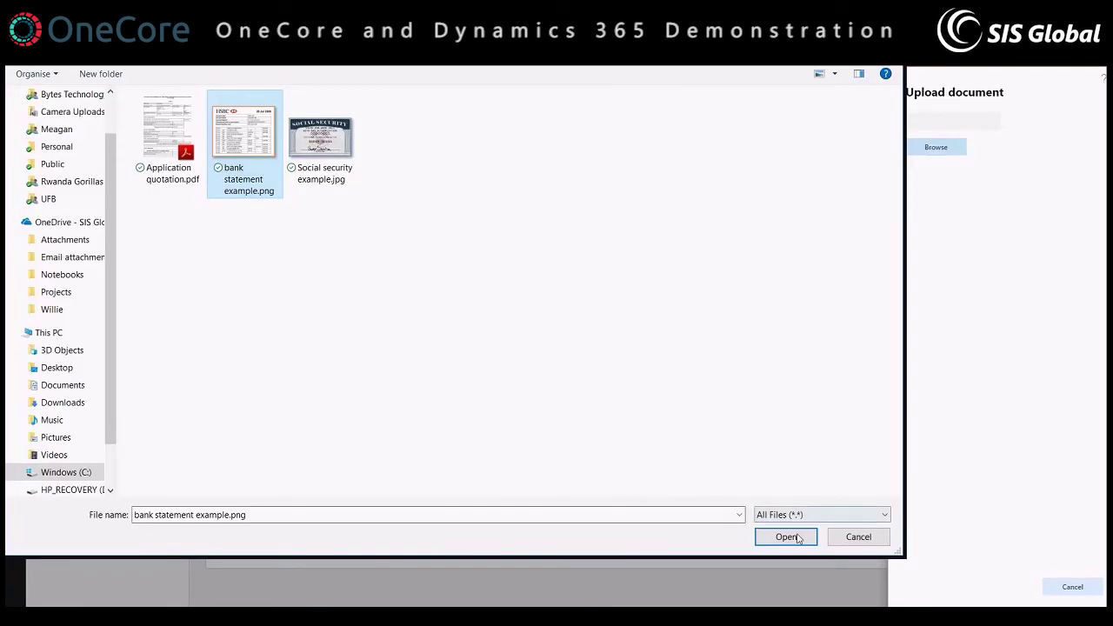
left_click(797, 539)
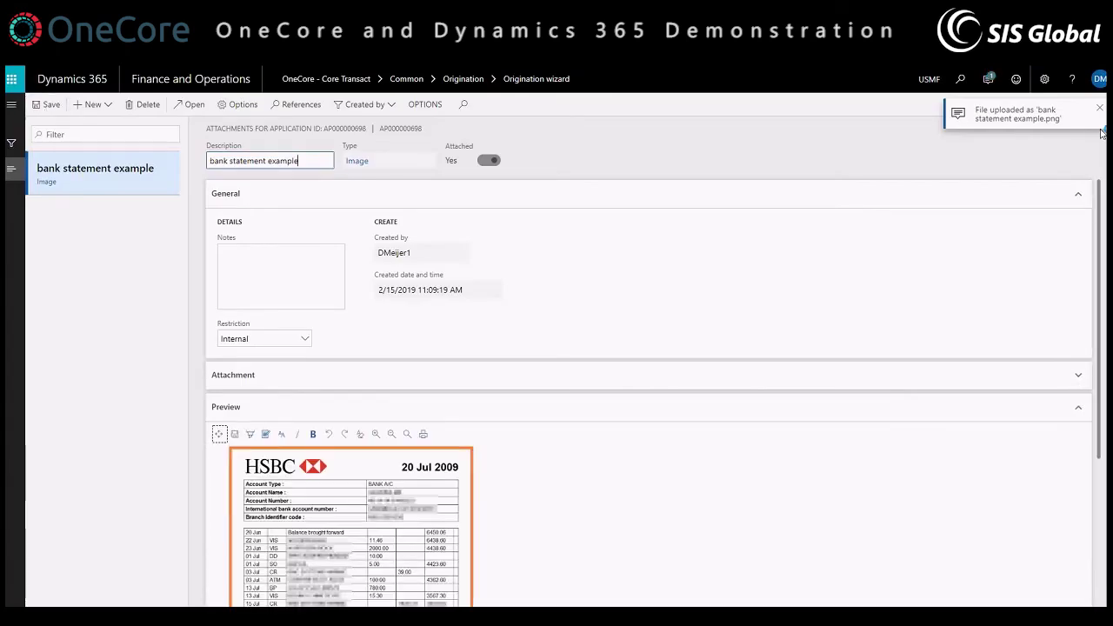
left_click(1103, 104)
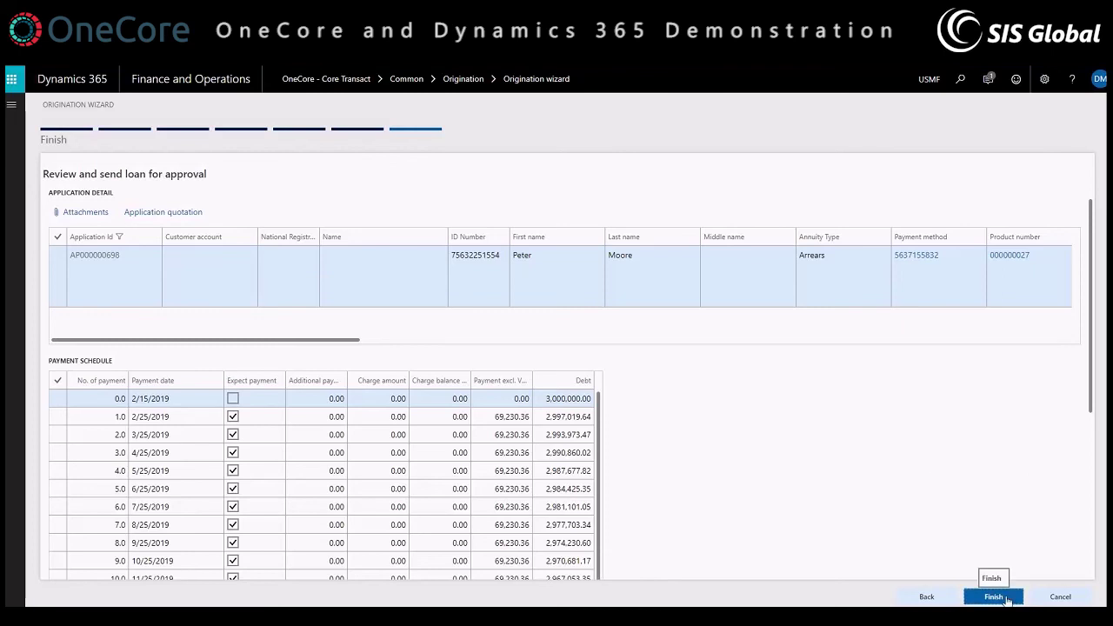
Submit the application, then select AP000000698 at the end of the Origination Application list.
left_click(1006, 598)
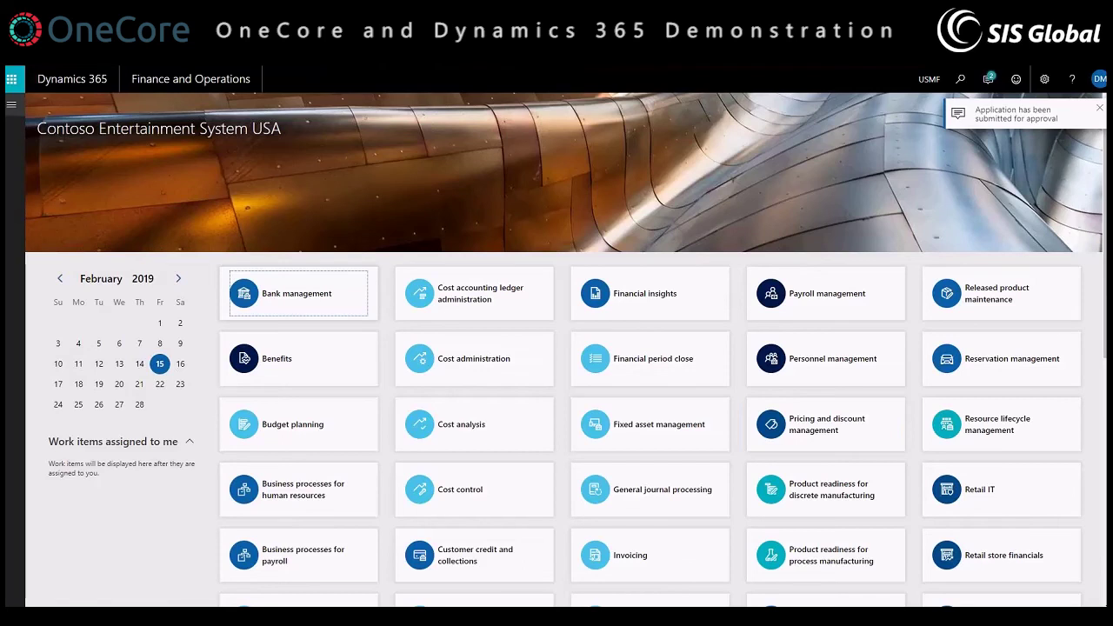
left_click(11, 105)
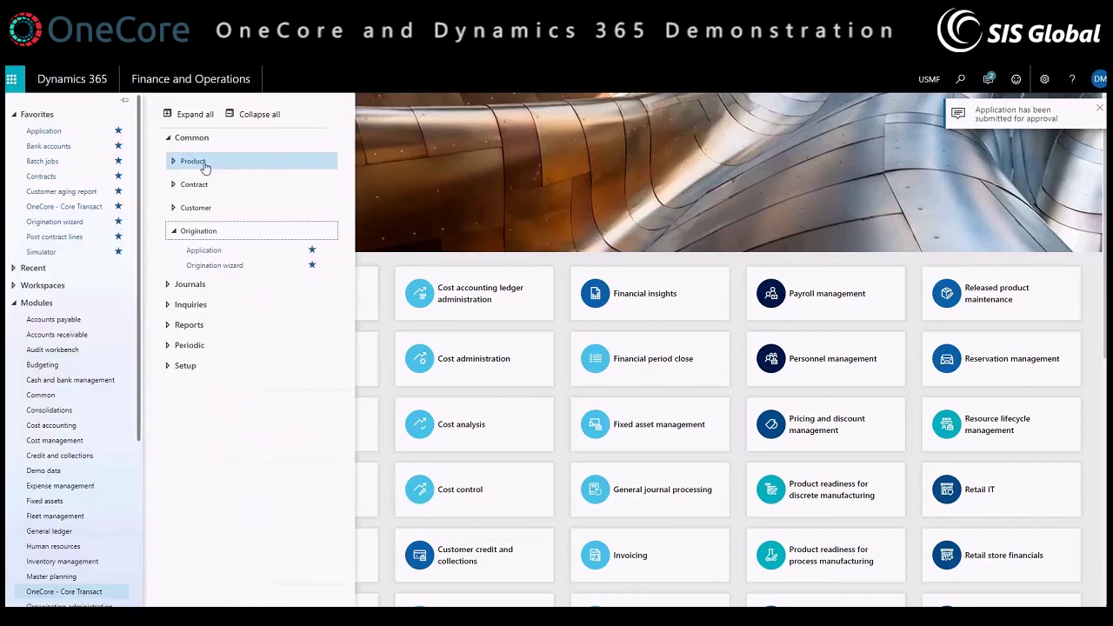
left_click(209, 250)
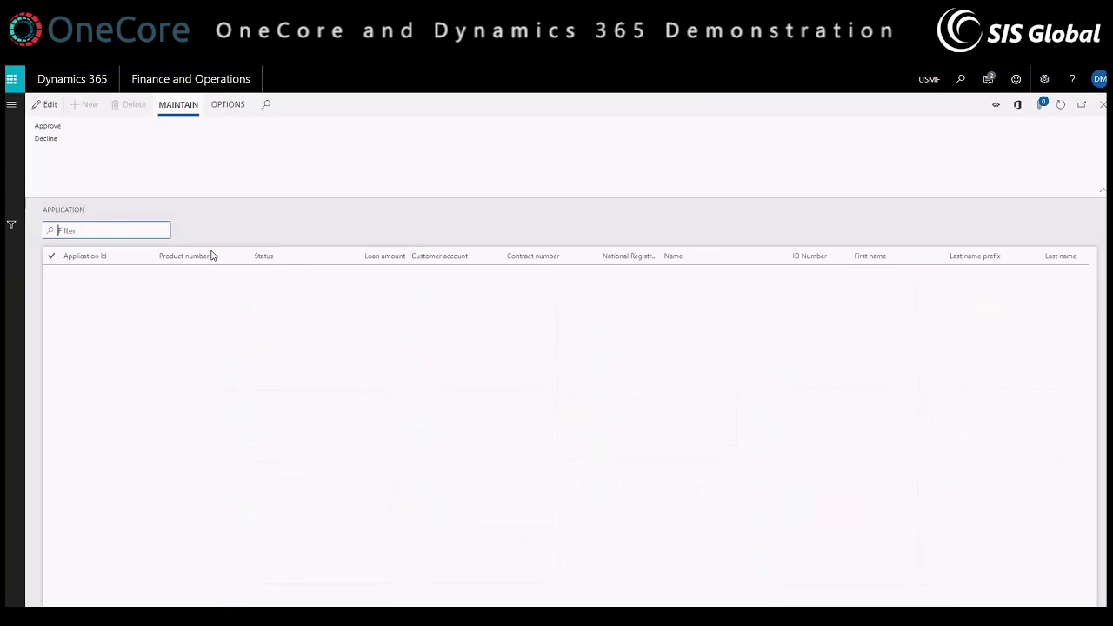
key("ctrl+End")
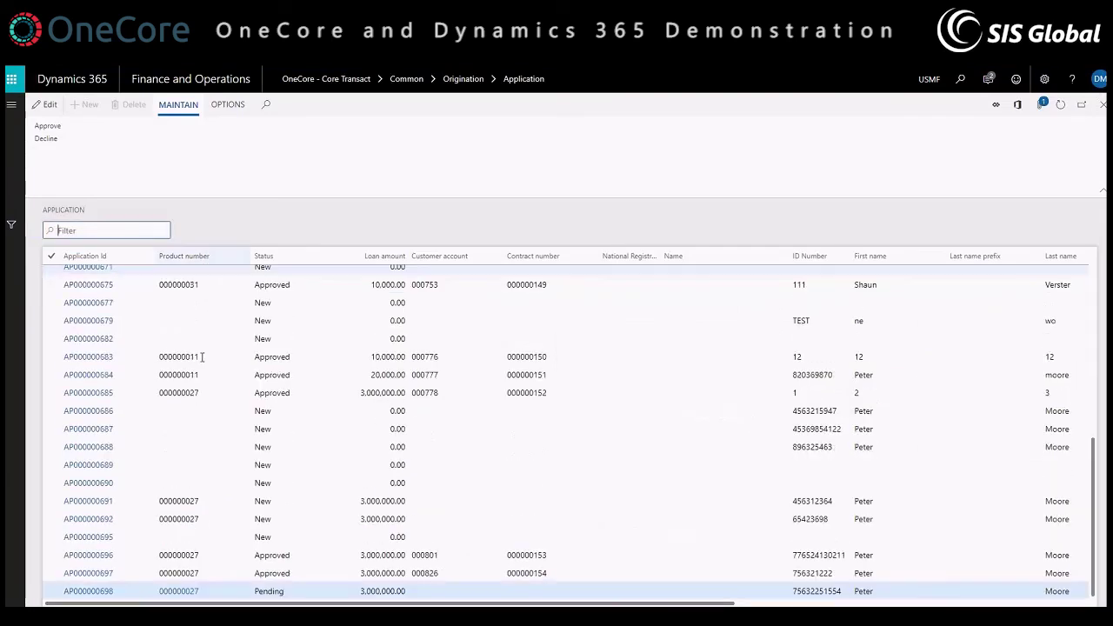
left_click(286, 591)
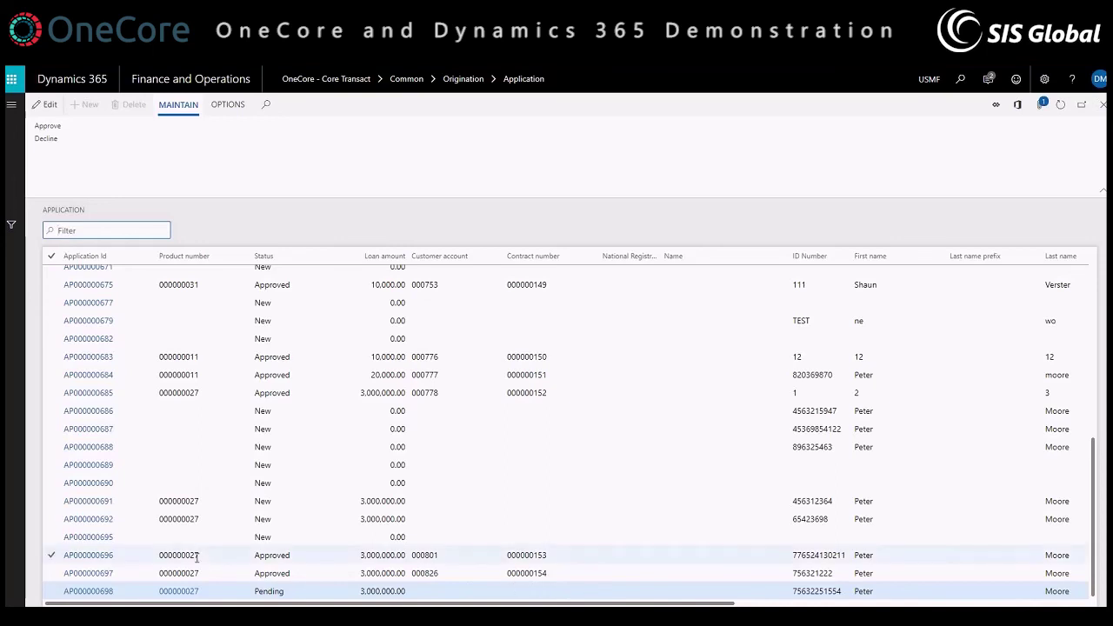
Open AP000000698, review its details and attachments, and approve it.
left_click(101, 593)
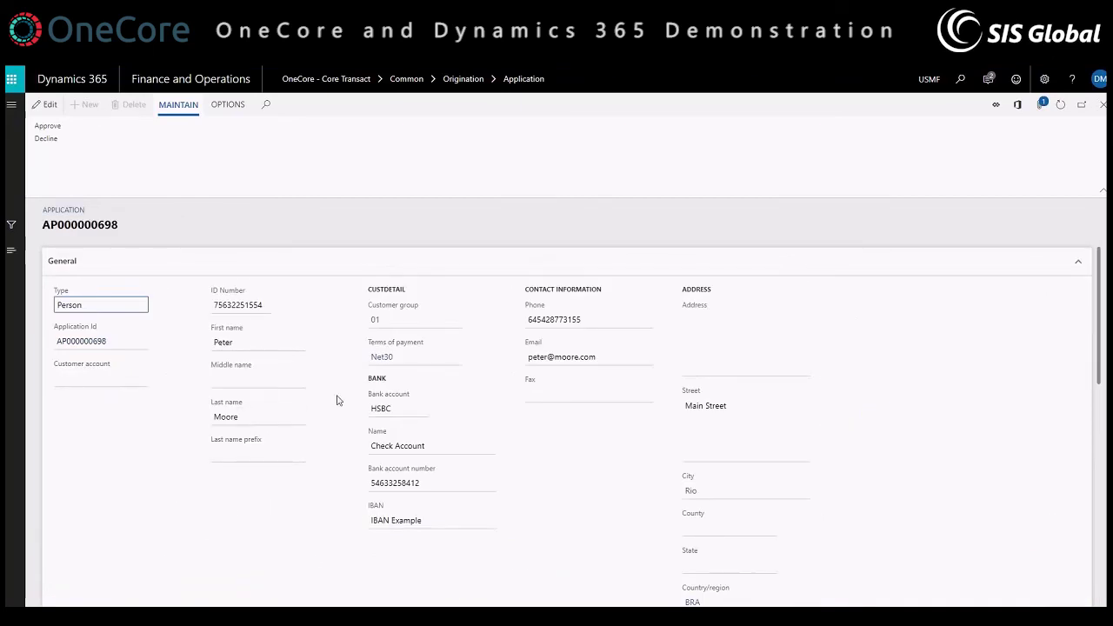
scroll(349, 390, "down", 10)
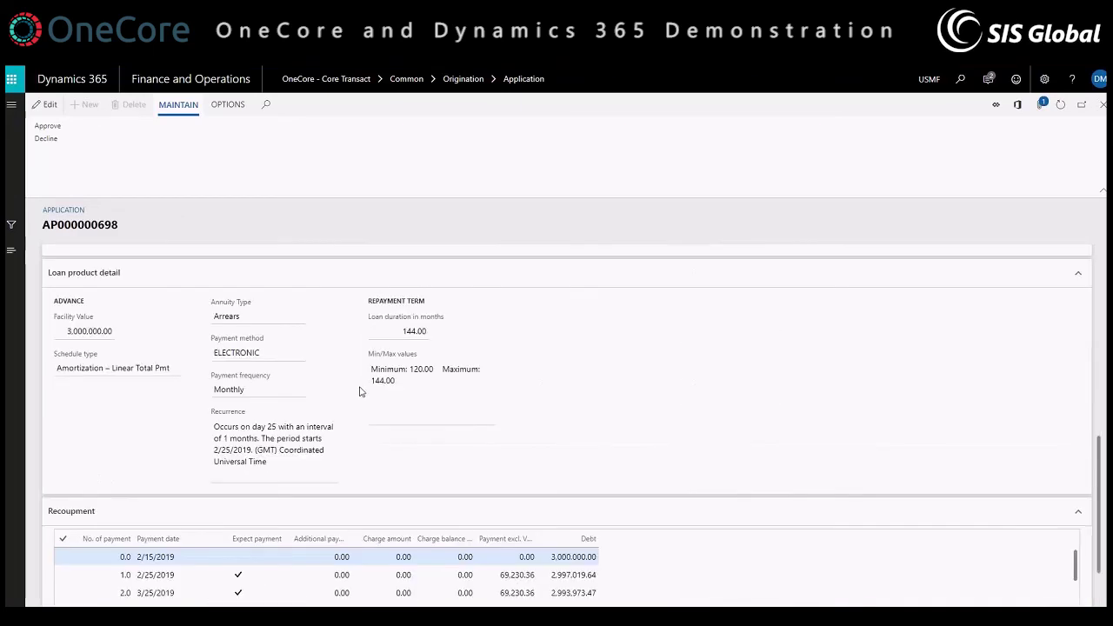
scroll(1041, 513, "up", 10)
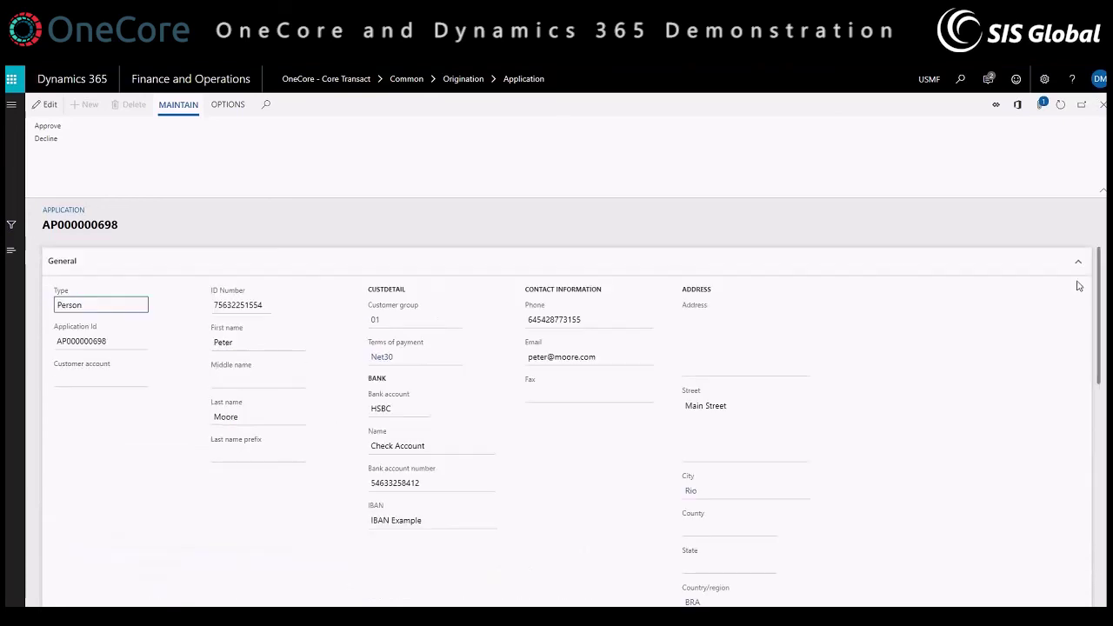
left_click(1043, 106)
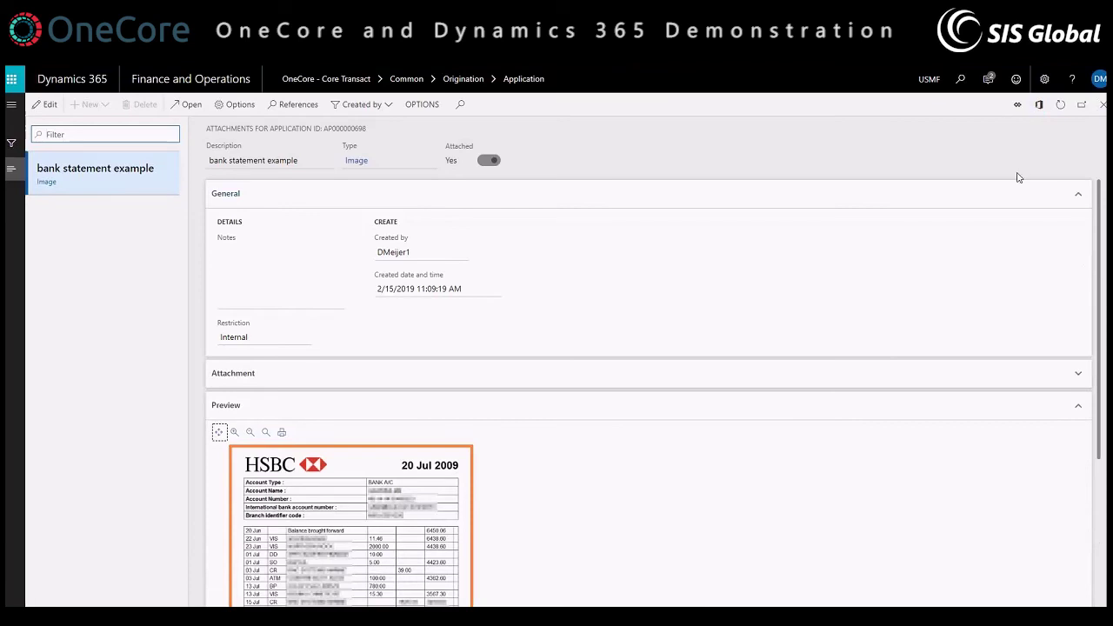
left_click(1103, 105)
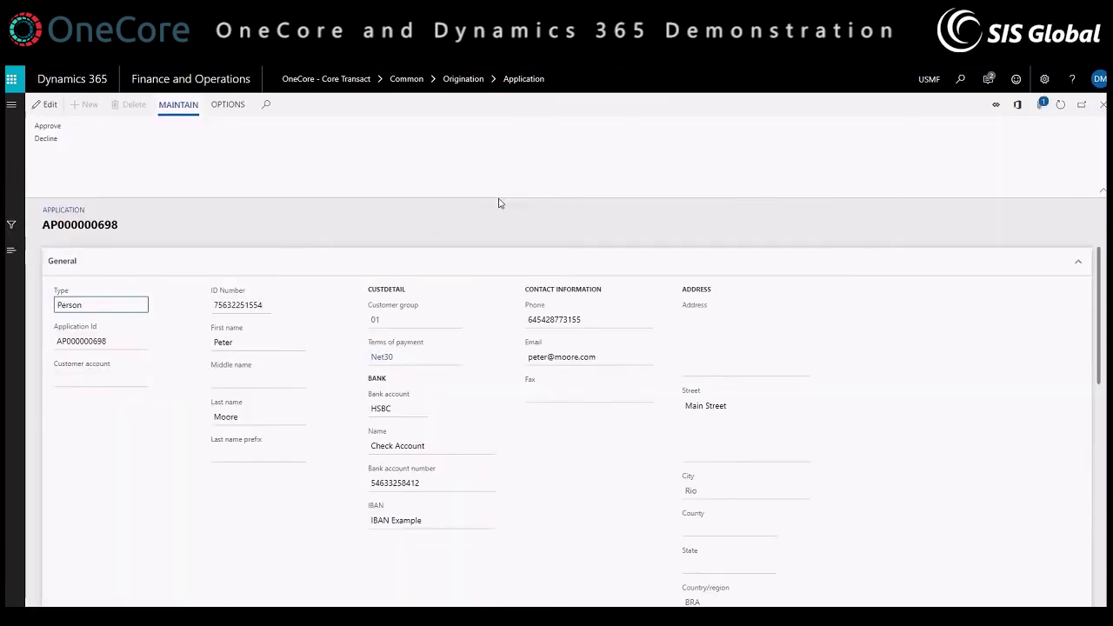
left_click(62, 128)
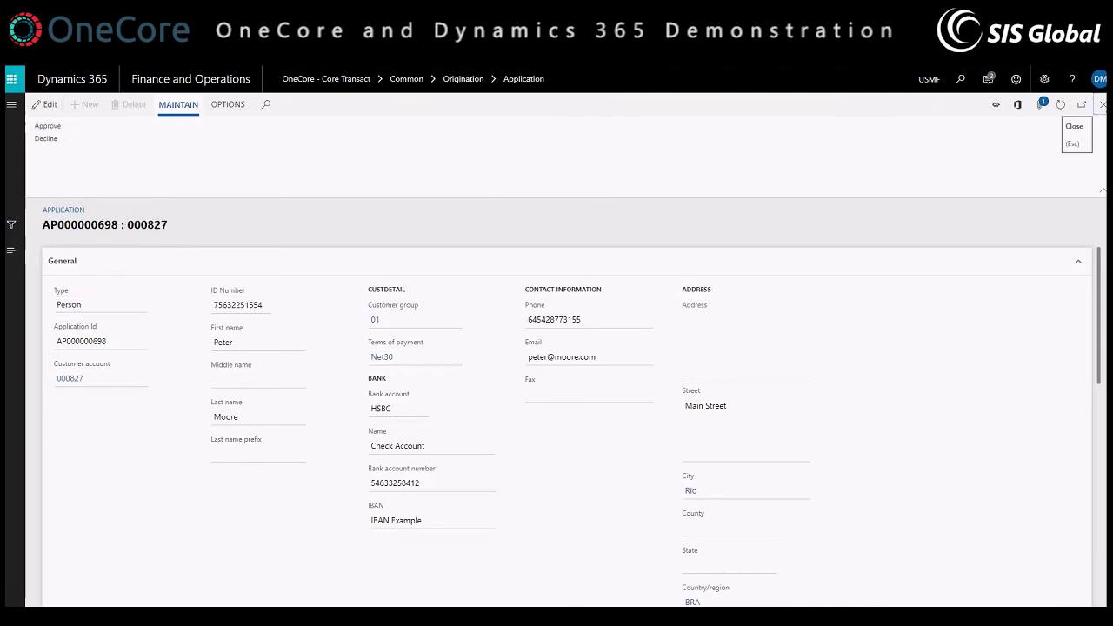
Close the application and open contract 000000155 from the list.
left_click(1103, 103)
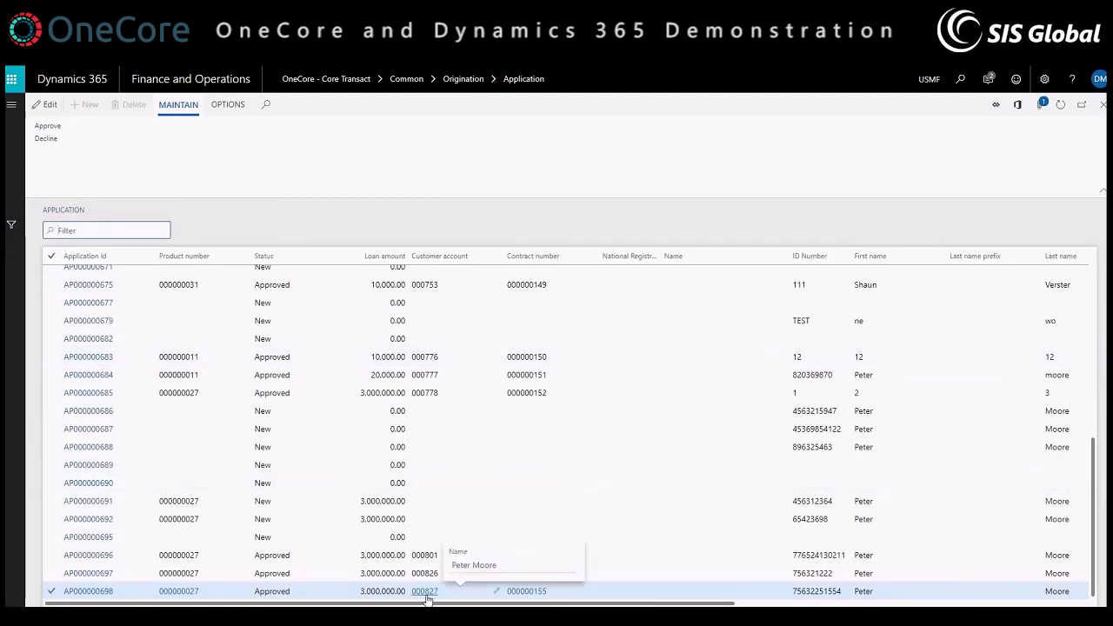
mouse_move(528, 591)
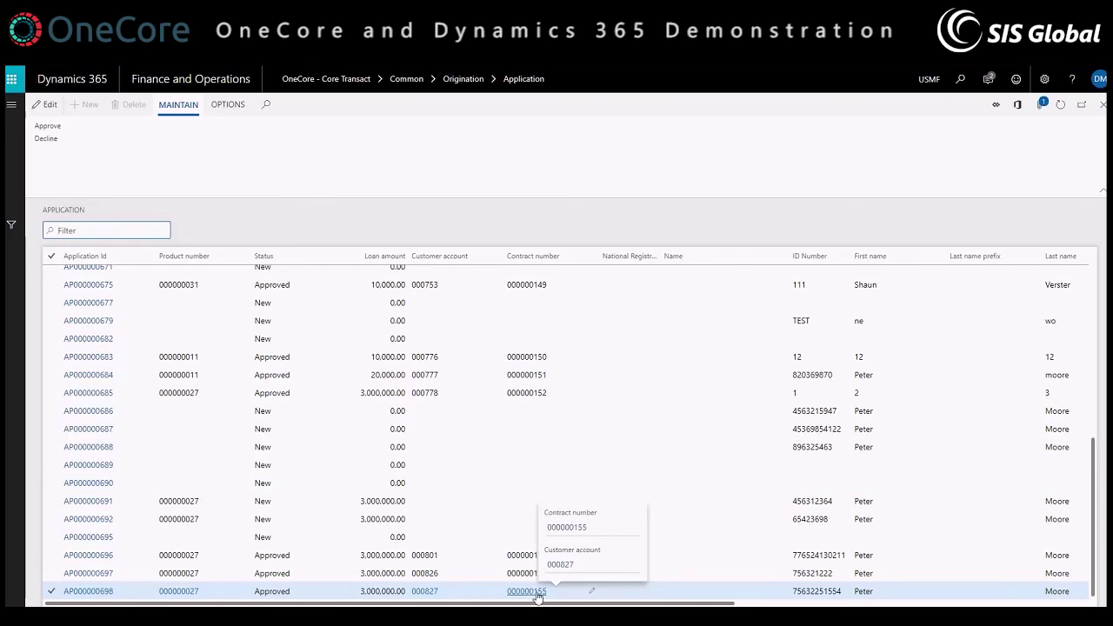
left_click(537, 593)
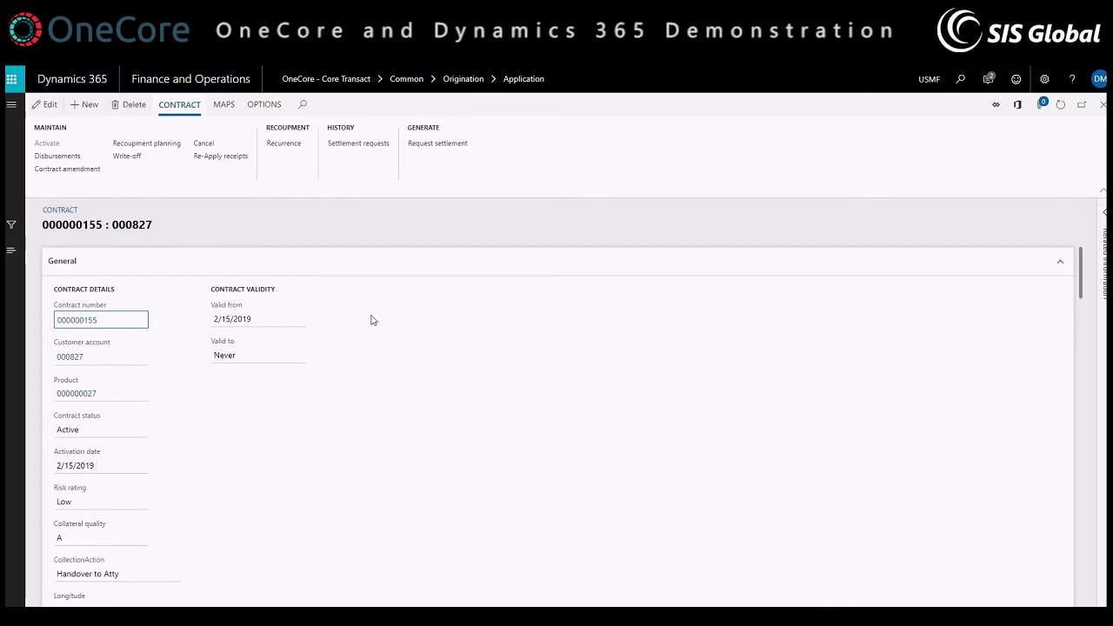
Toggle the contract's General, Transaction history, charge model and facility FastTabs.
left_click(318, 264)
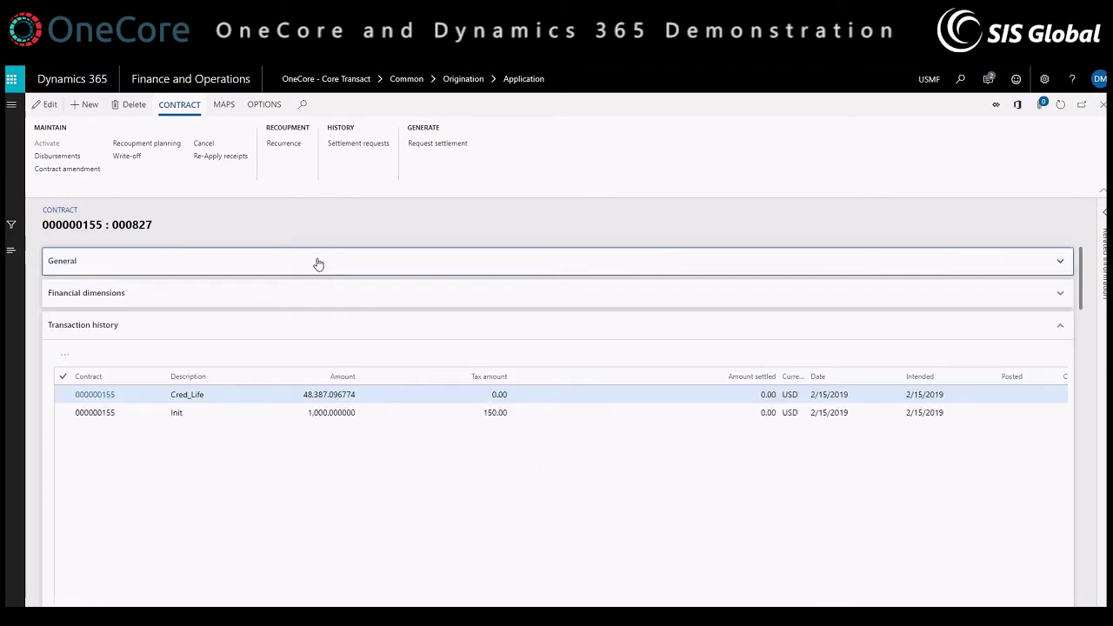
left_click(301, 324)
left_click(284, 360)
left_click(278, 393)
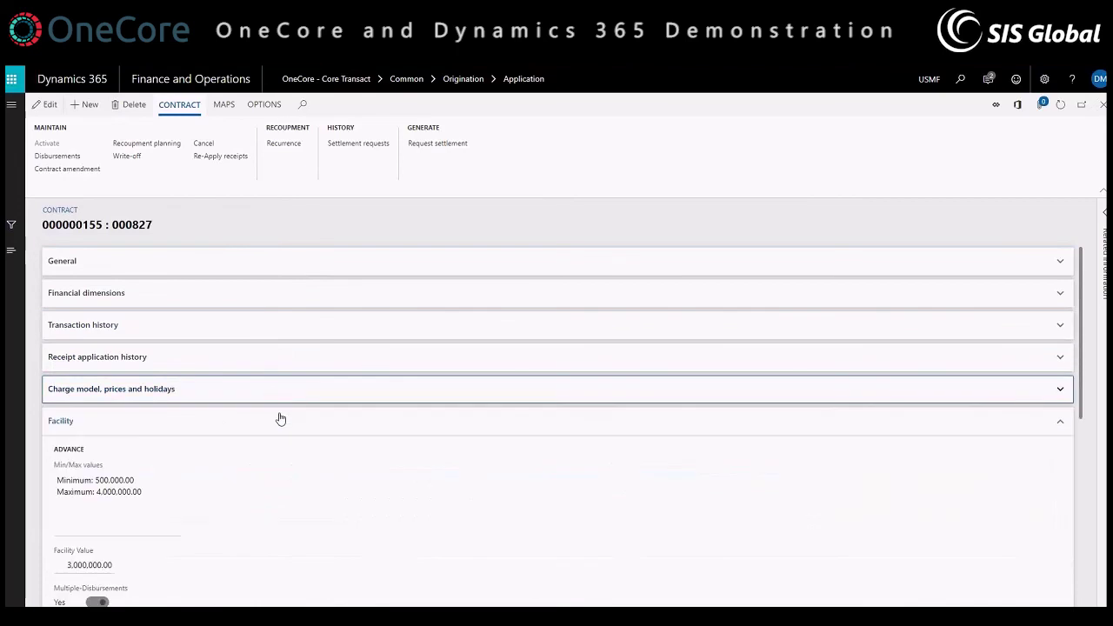
left_click(259, 428)
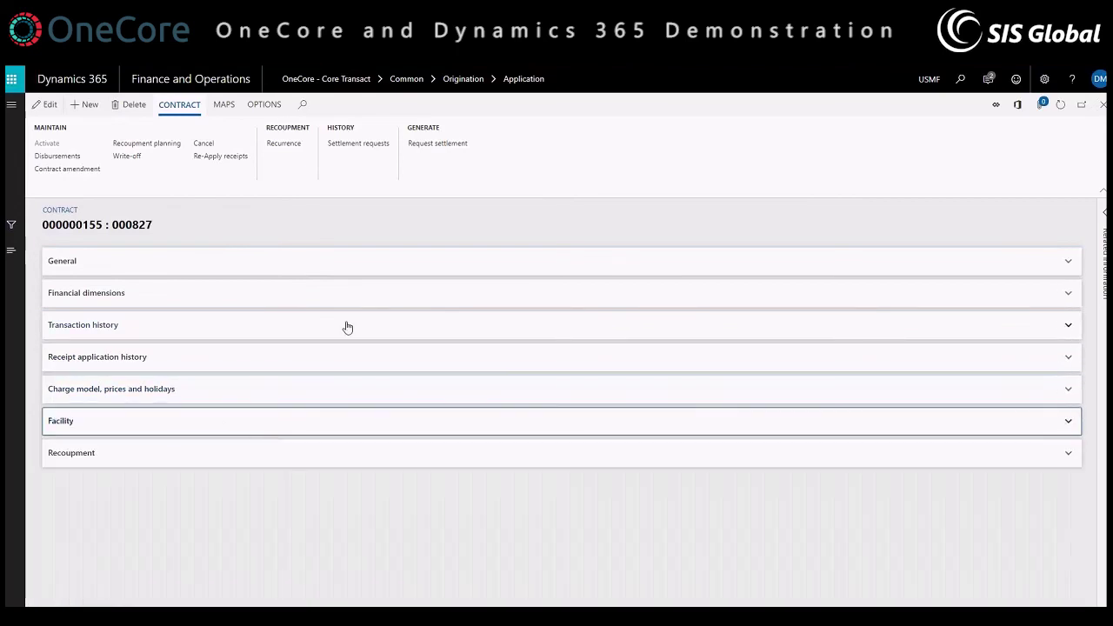
Expand the Transaction history and General FastTabs of contract 000000155.
left_click(117, 319)
left_click(109, 272)
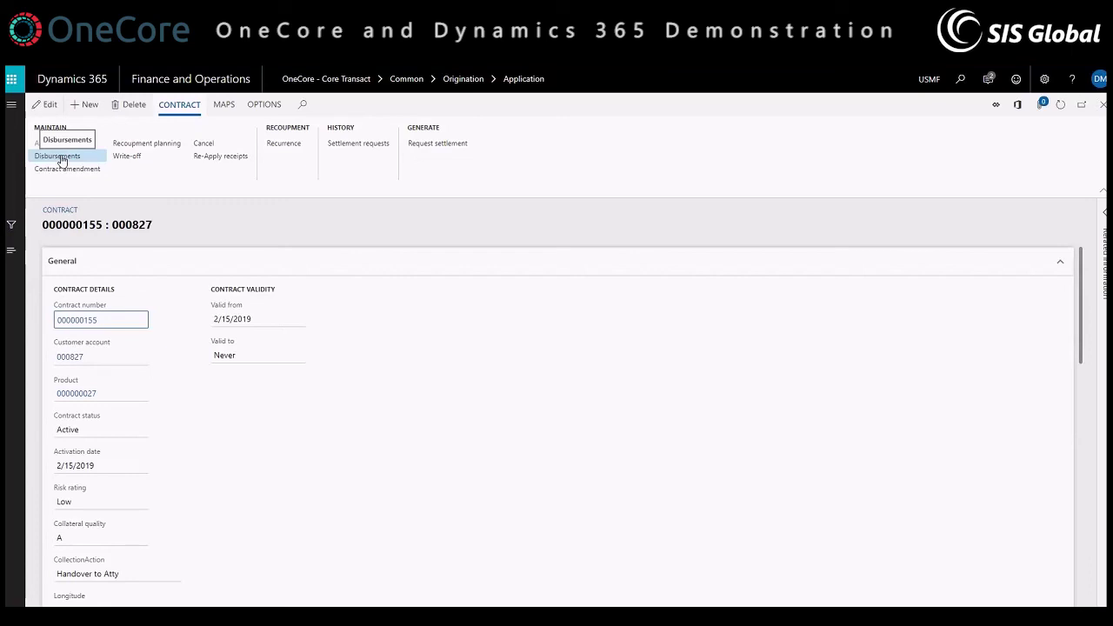
Disburse 1,000,000 on contract 000000155 through the Disbursements form.
left_click(62, 157)
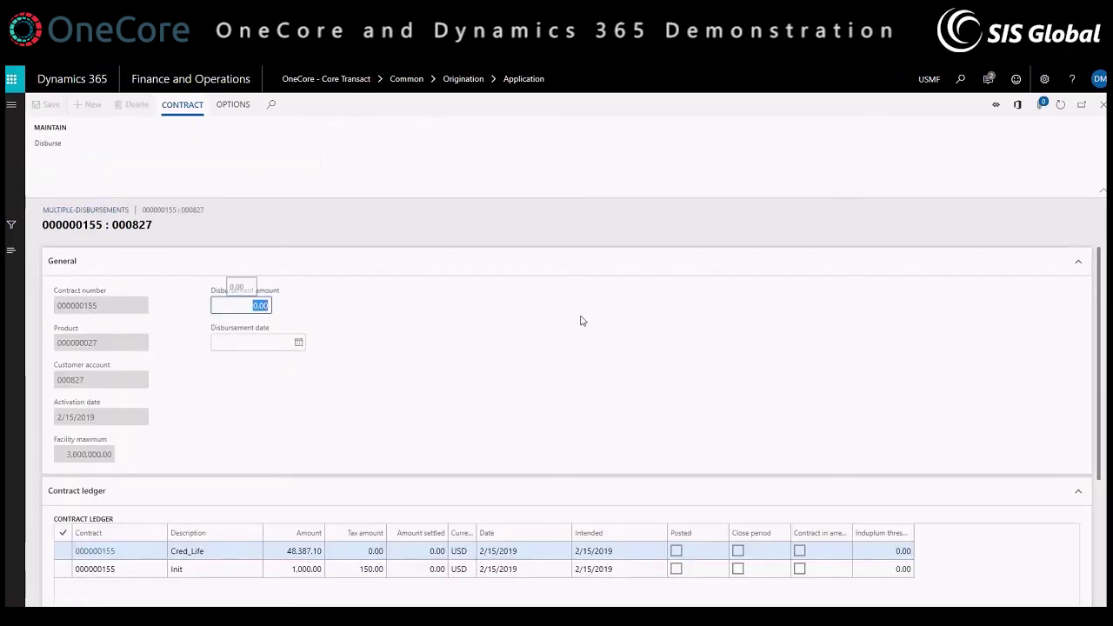
type("1,000,00")
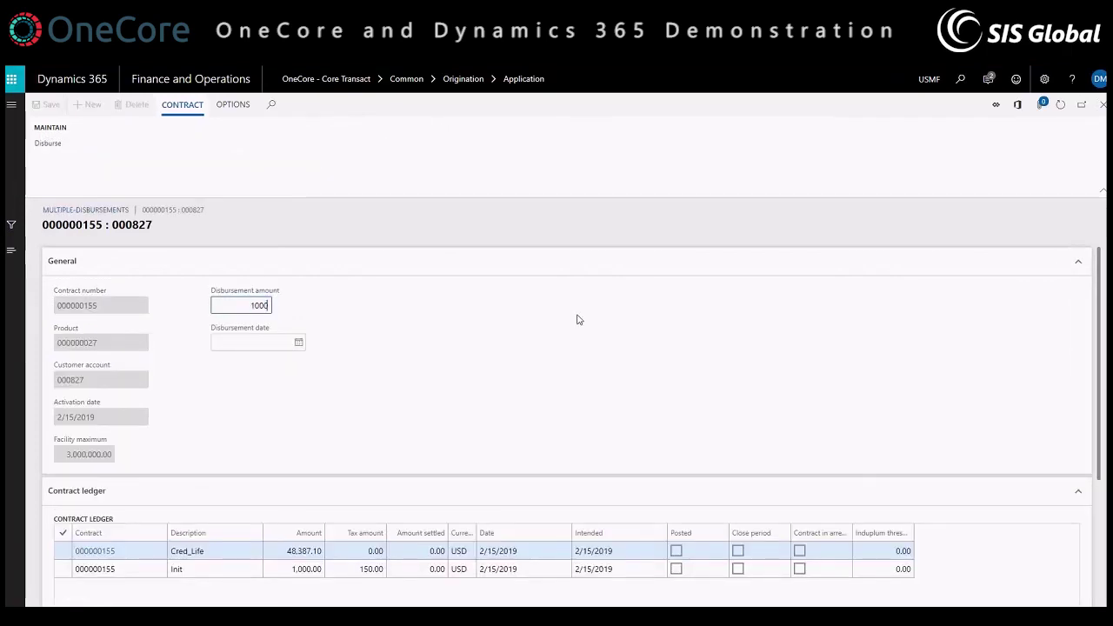
type("00")
key("Tab")
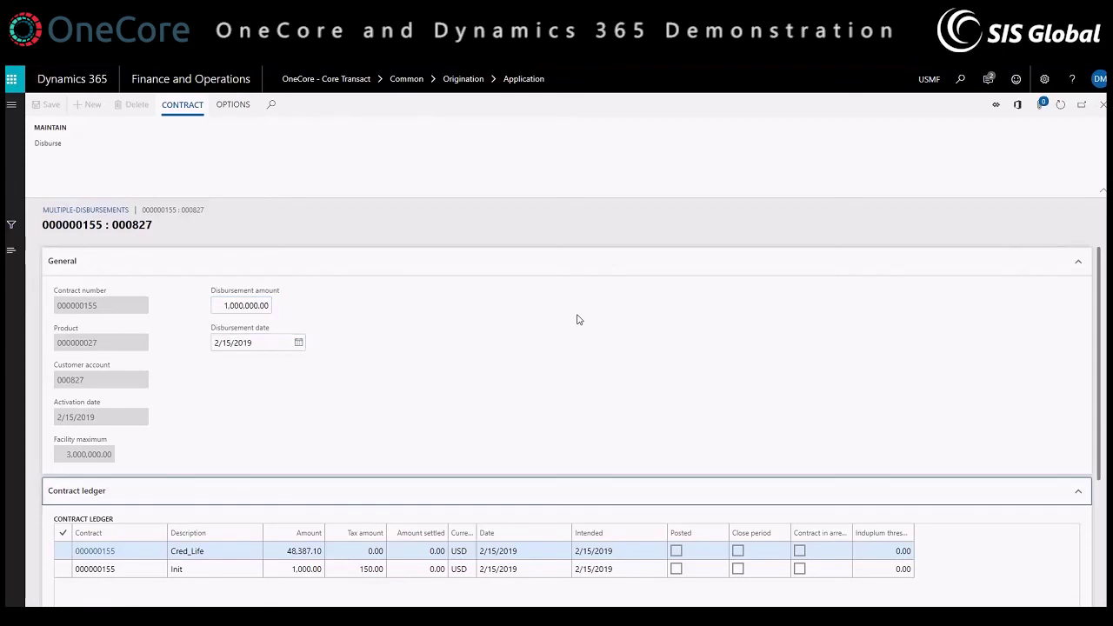
left_click(48, 144)
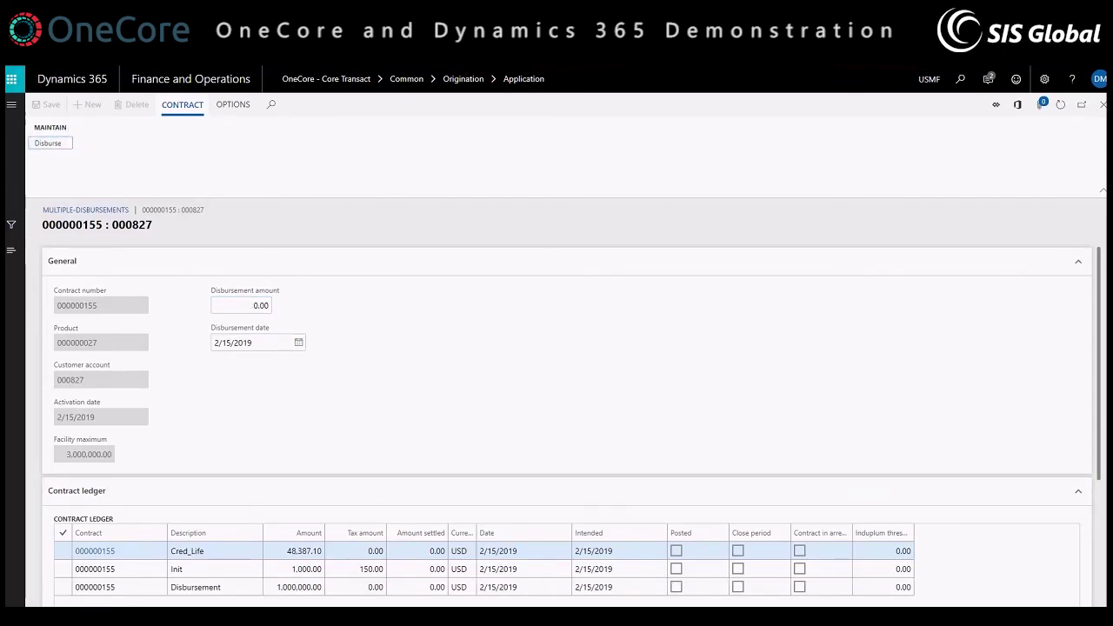
left_click(1102, 105)
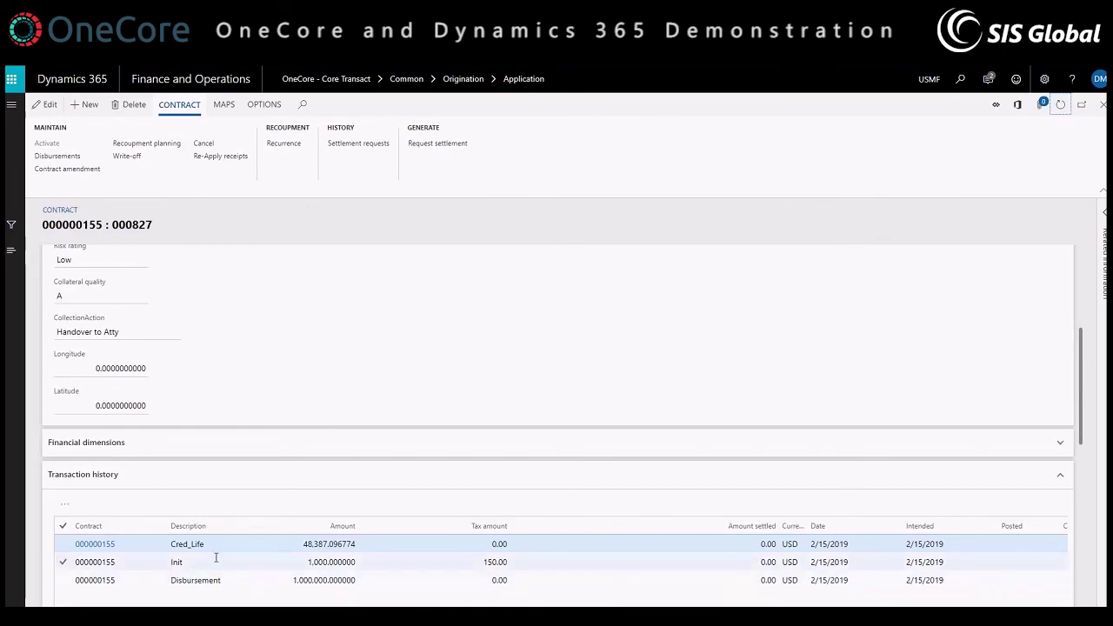
Scroll to the transaction history and select the 1,000,000.00 Disbursement line.
scroll(351, 424, "down", 3)
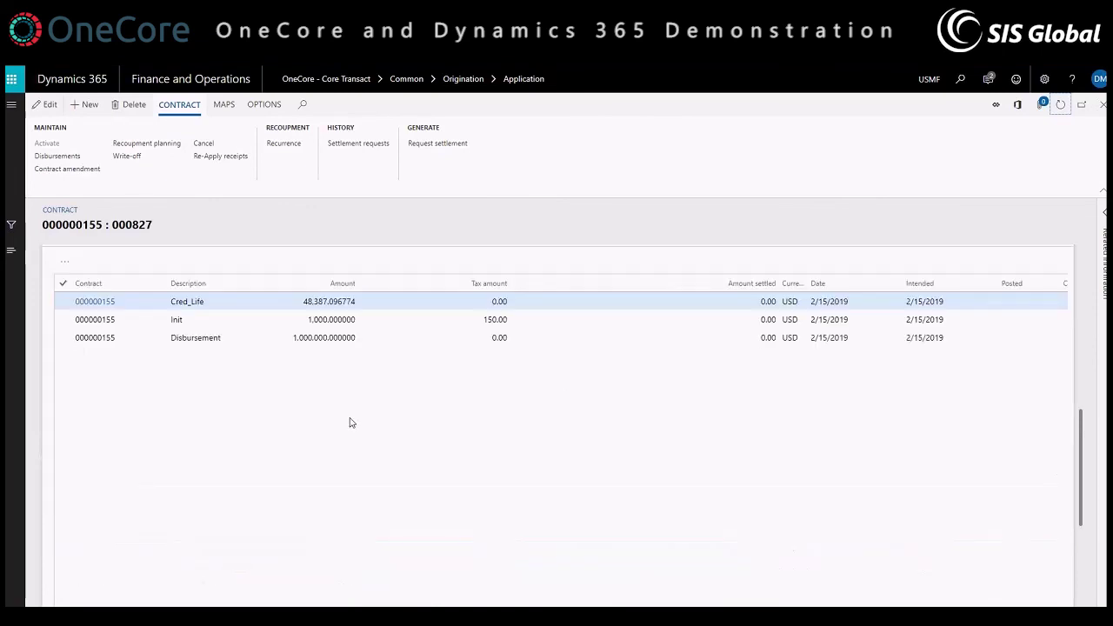
left_click(235, 339)
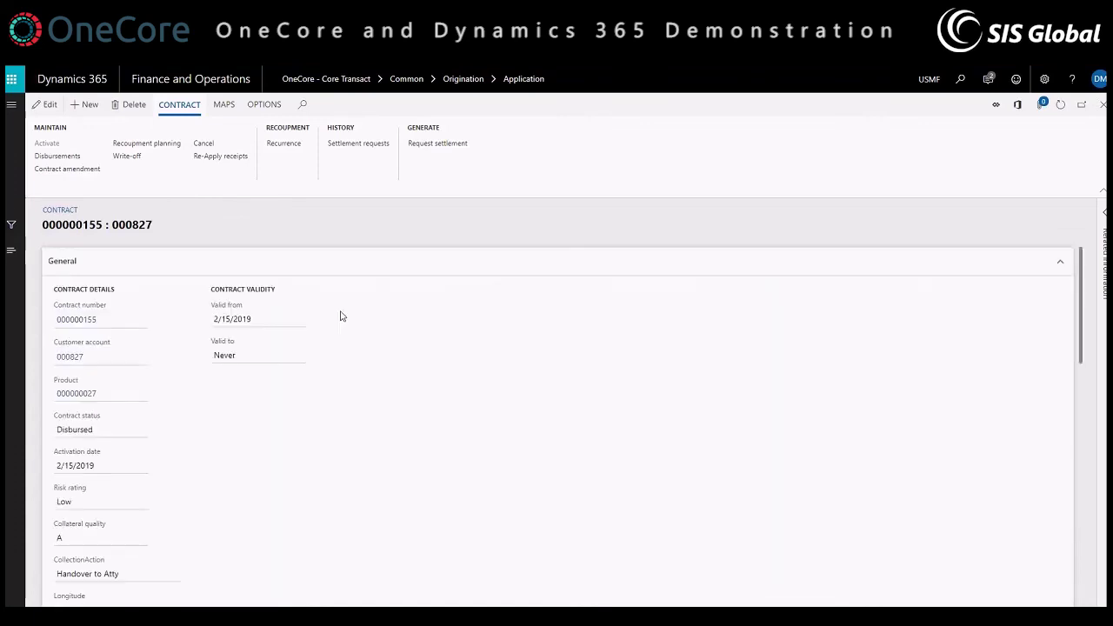
scroll(341, 317, "down", 5)
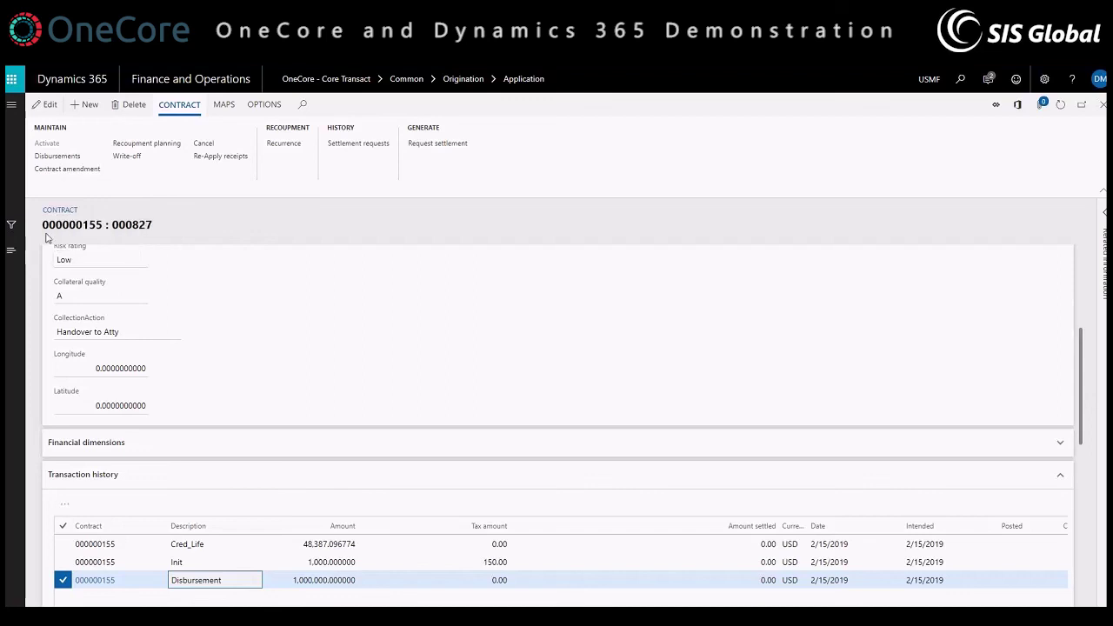
In the Simulator, sort contracts descending and pick contract 000000155.
left_click(10, 105)
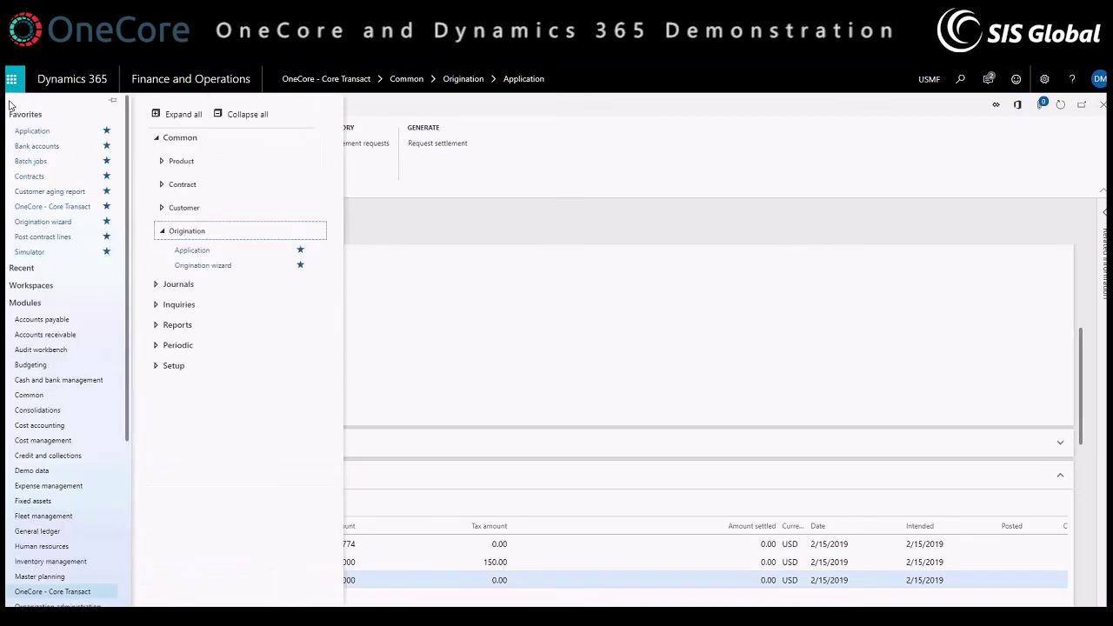
left_click(76, 257)
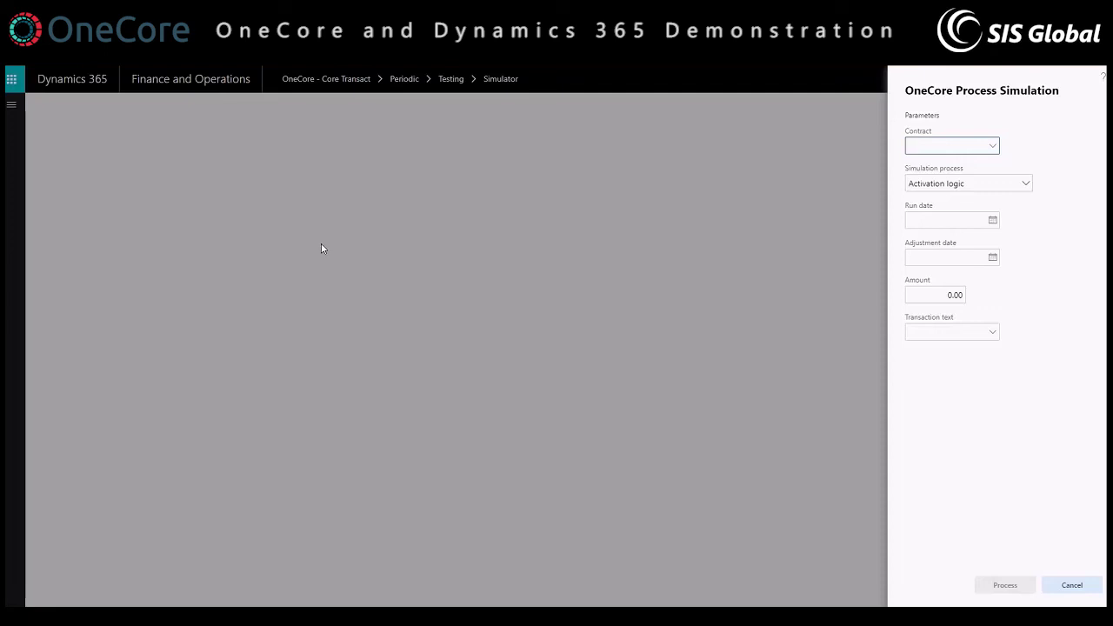
left_click(992, 146)
left_click(970, 166)
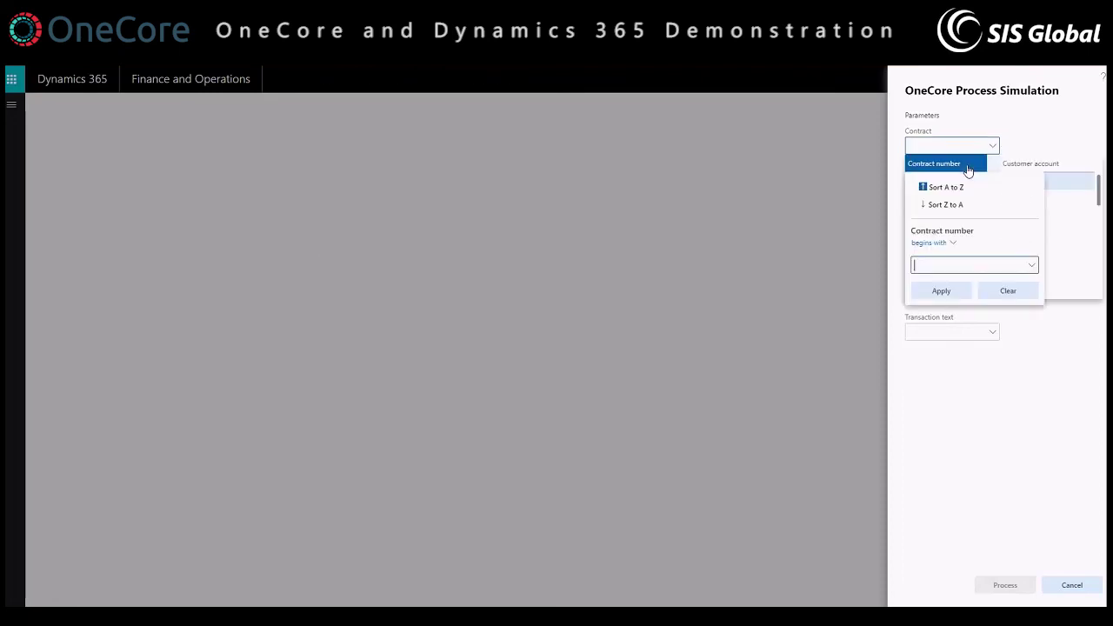
left_click(943, 203)
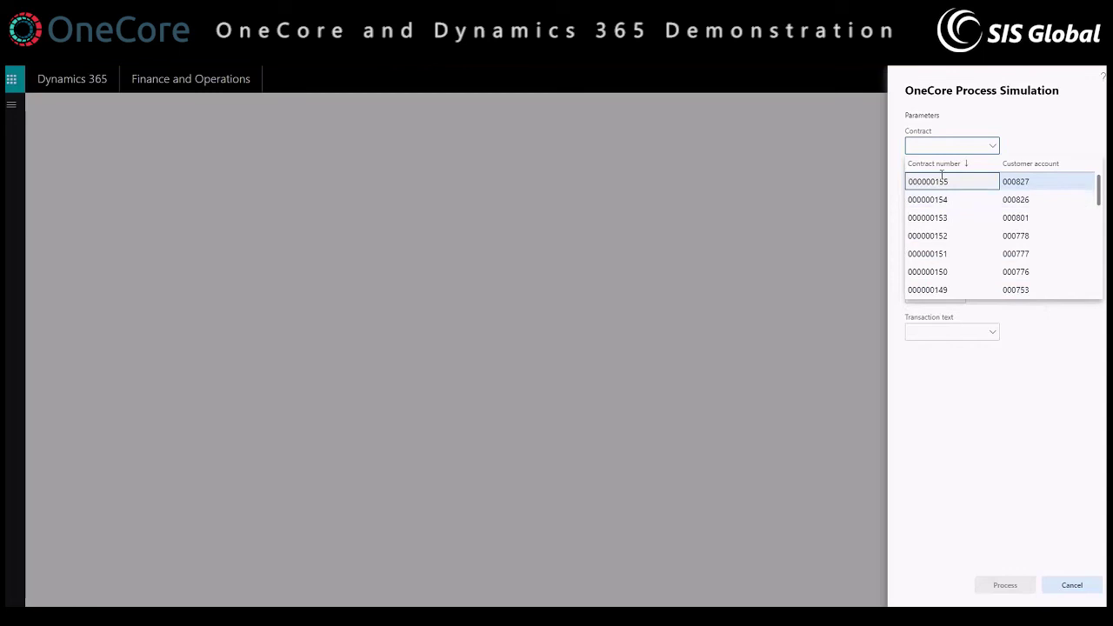
left_click(941, 181)
left_click(942, 183)
Run a Charge job simulation with run date 2/28/2019.
left_click(1025, 184)
left_click(973, 237)
left_click(993, 221)
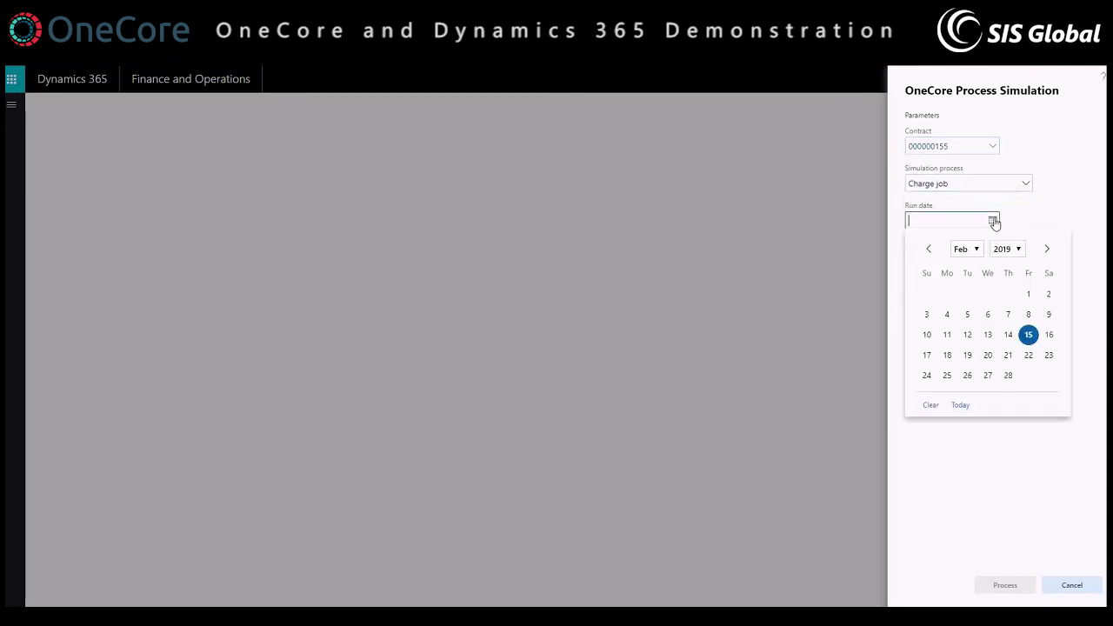
left_click(1009, 375)
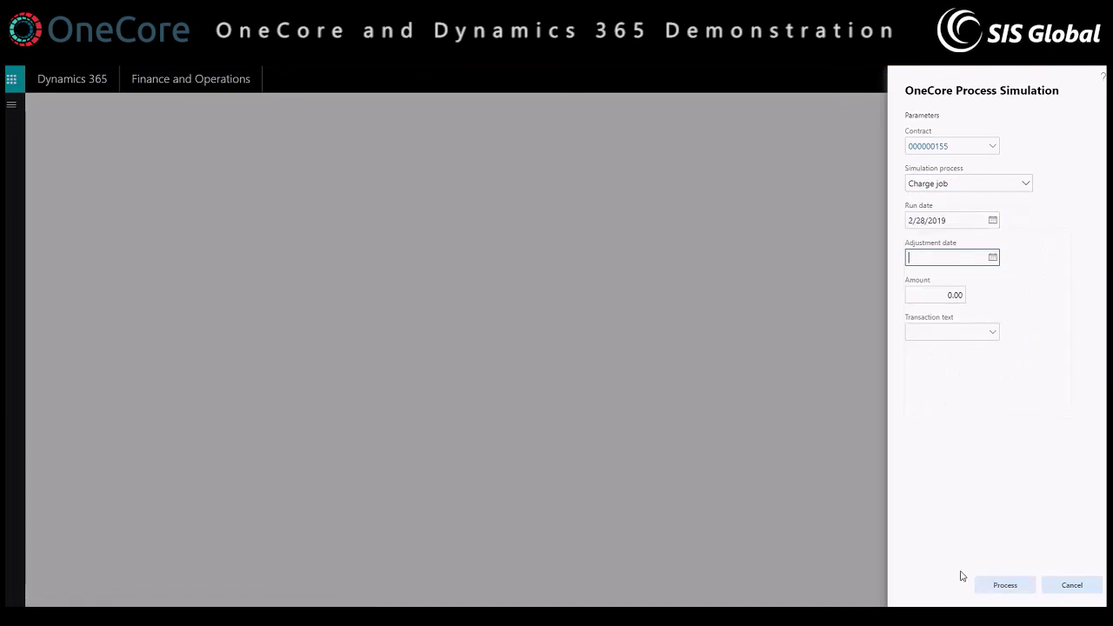
left_click(1005, 586)
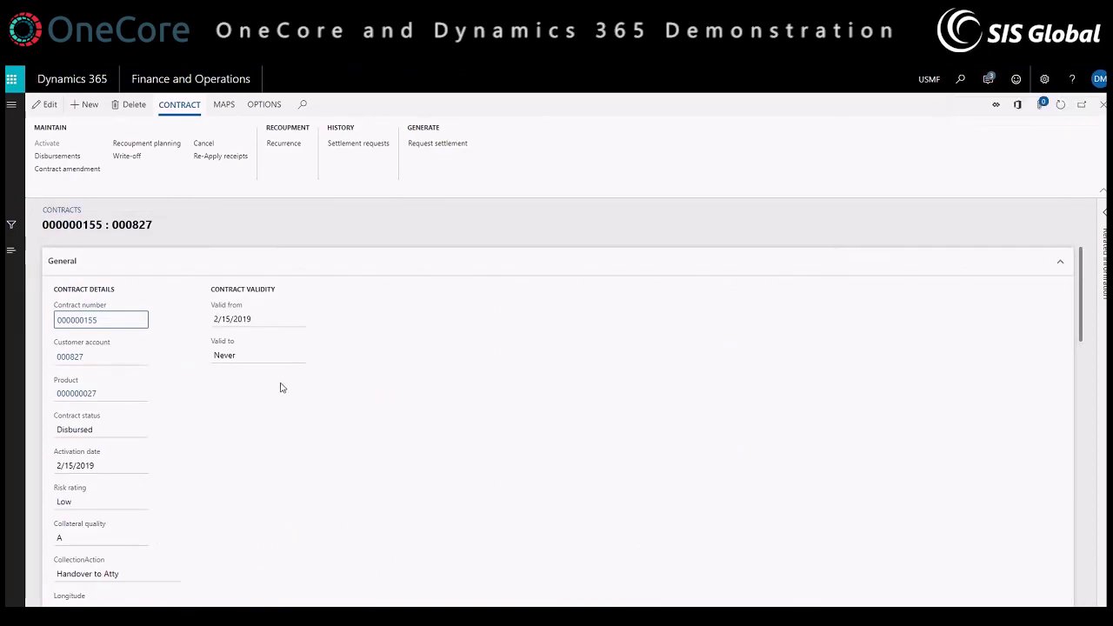
Review the new 2/28/2019 Int and Cred_Life lines in the transaction history.
scroll(280, 387, "down", 5)
scroll(280, 383, "down", 3)
left_click(234, 378)
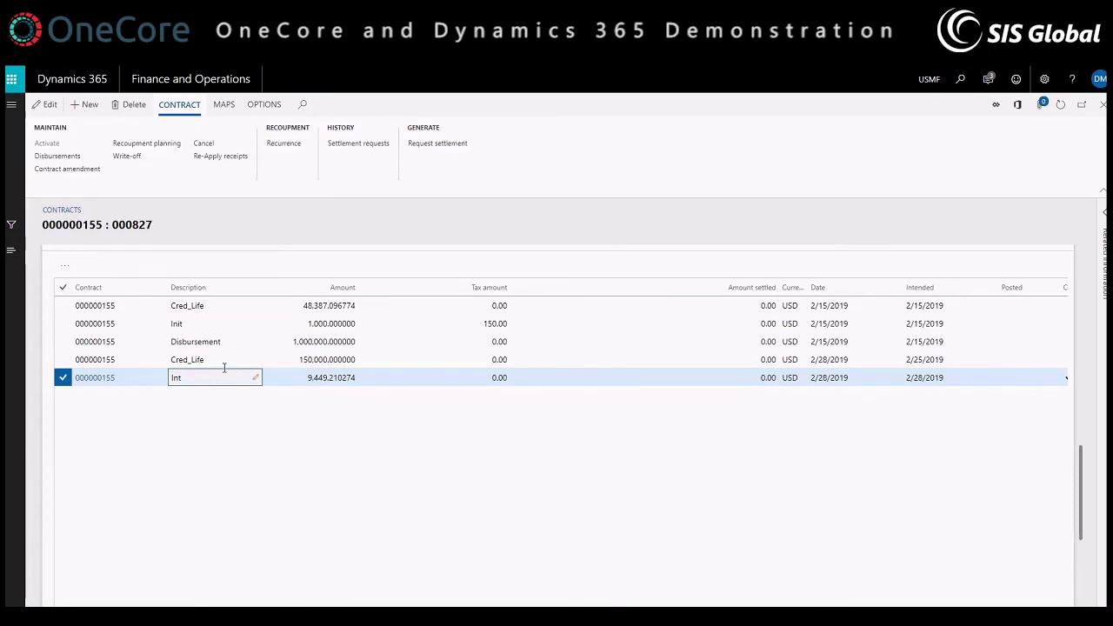
left_click(223, 355)
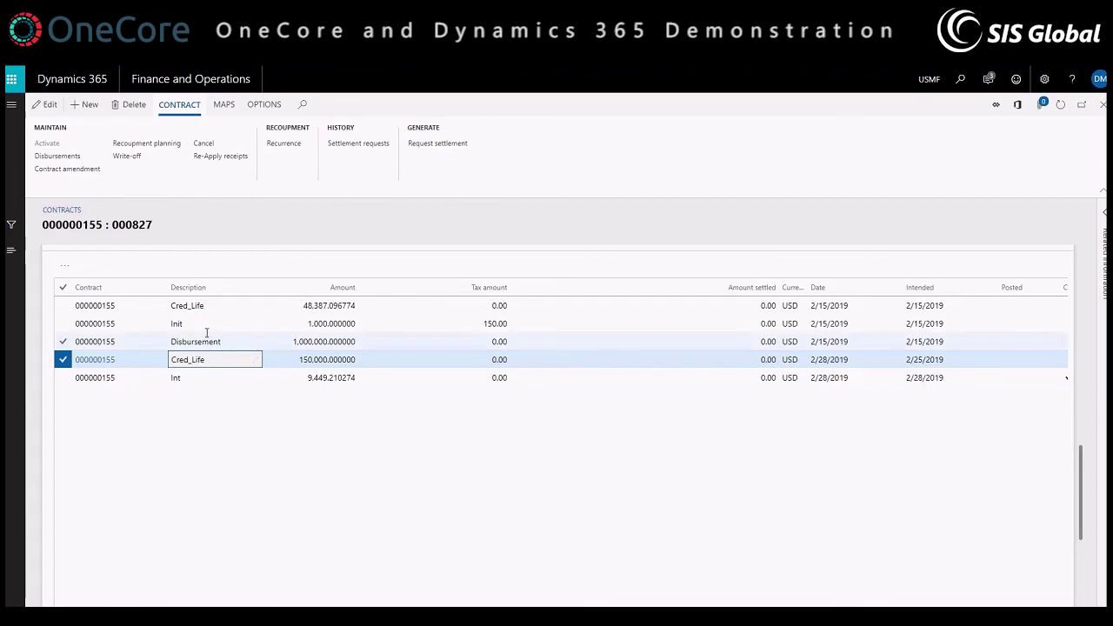
scroll(404, 351, "down", 3)
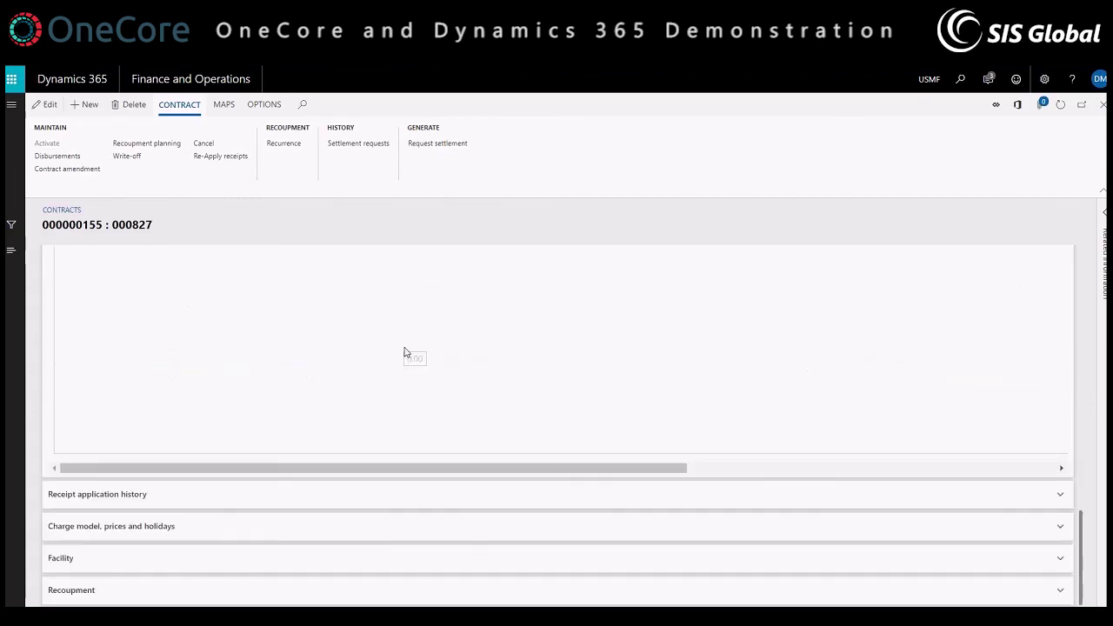
Show the charge model section: Init activation charge plus monthly Serv, Int and Cred_Life charges.
left_click(204, 526)
scroll(375, 494, "down", 3)
scroll(375, 494, "down", 3)
scroll(376, 492, "up", 3)
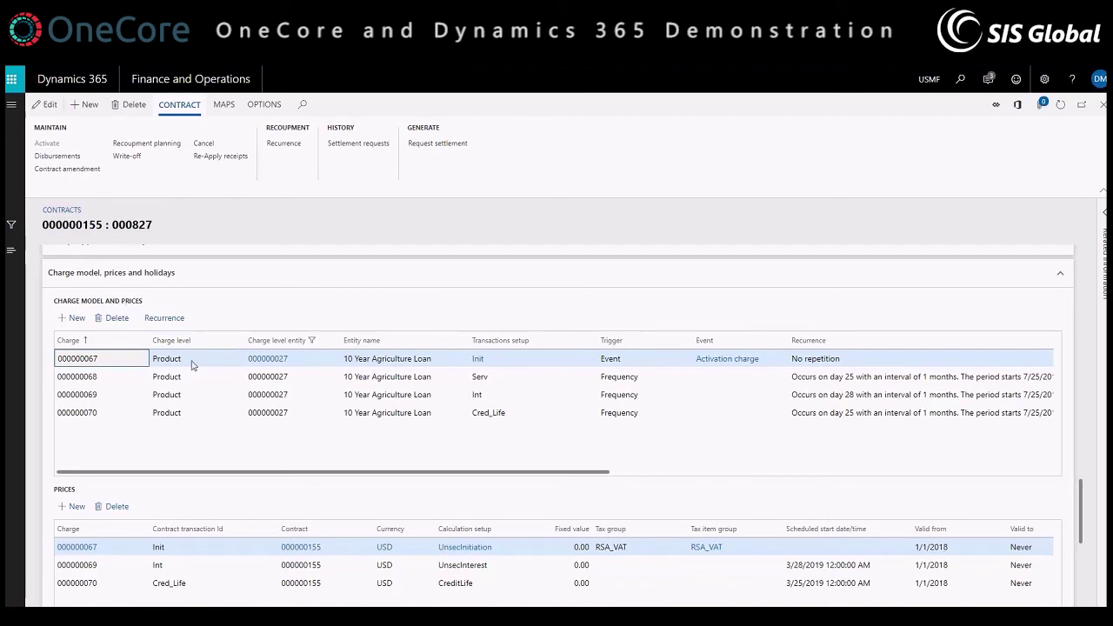
left_click(478, 394)
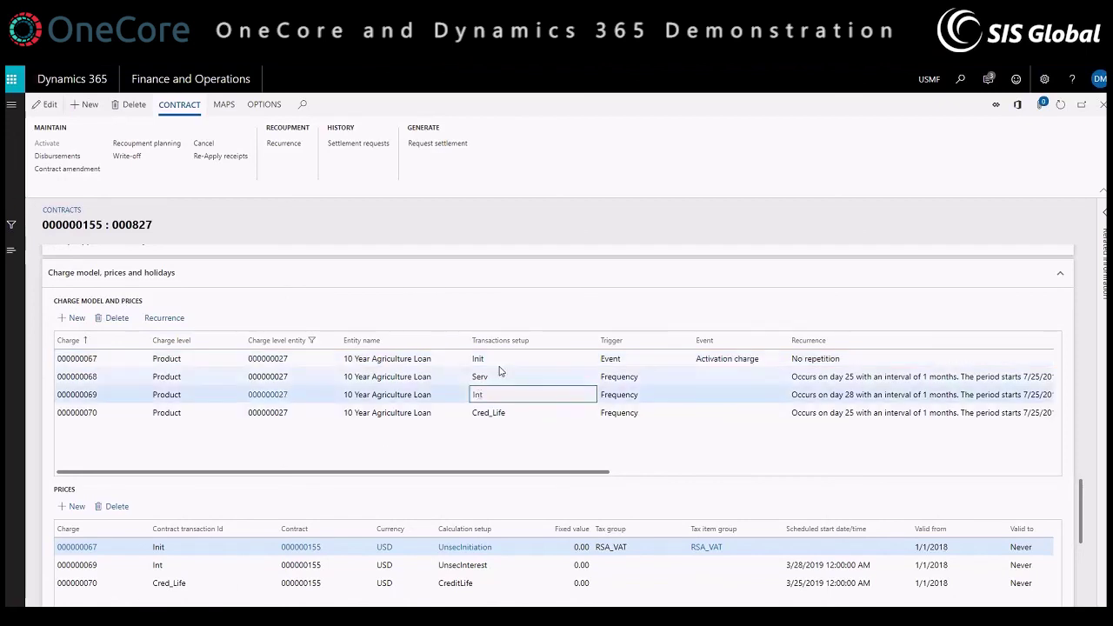
left_click(503, 359)
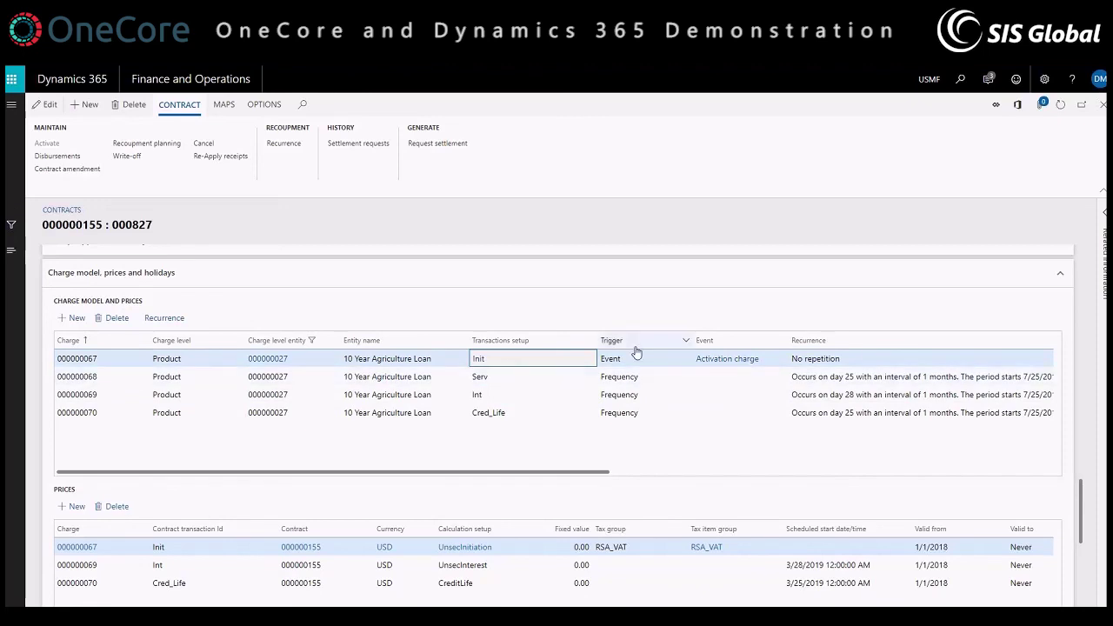
left_click(600, 358)
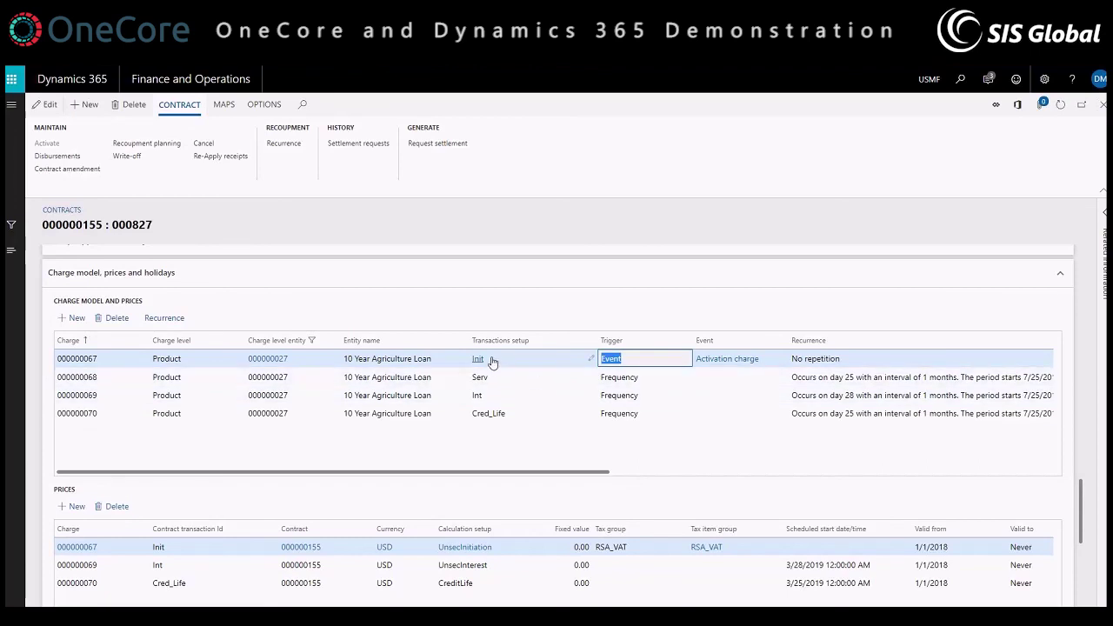
mouse_move(492, 362)
left_click(213, 547)
left_click(636, 361)
left_click(516, 380)
left_click(515, 396)
left_click(537, 415)
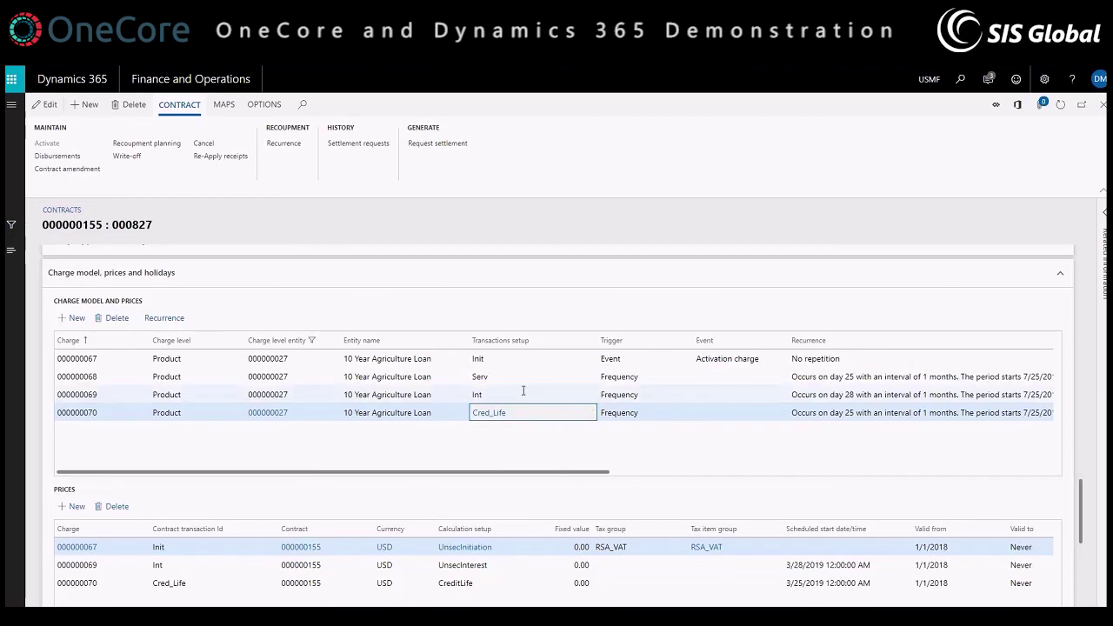
scroll(920, 405, "right", 1)
scroll(919, 405, "right", 1)
left_click_drag(1082, 504, 1086, 561)
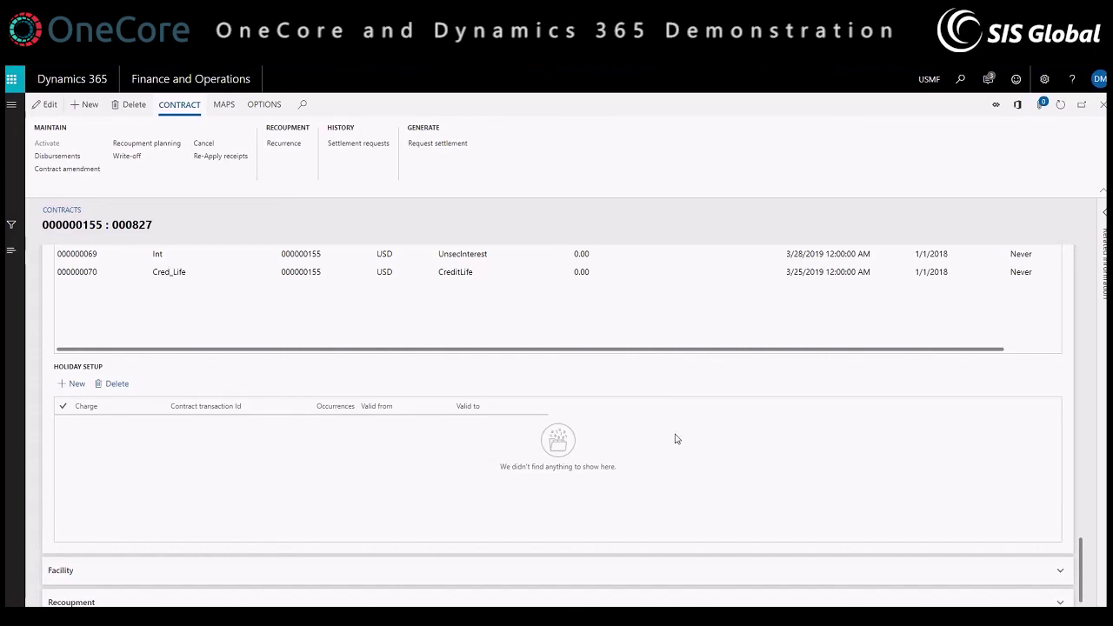
Look over the transaction history again, then bring up the Favorites and Modules navigation pane.
scroll(676, 440, "down", 5)
scroll(678, 437, "down", 6)
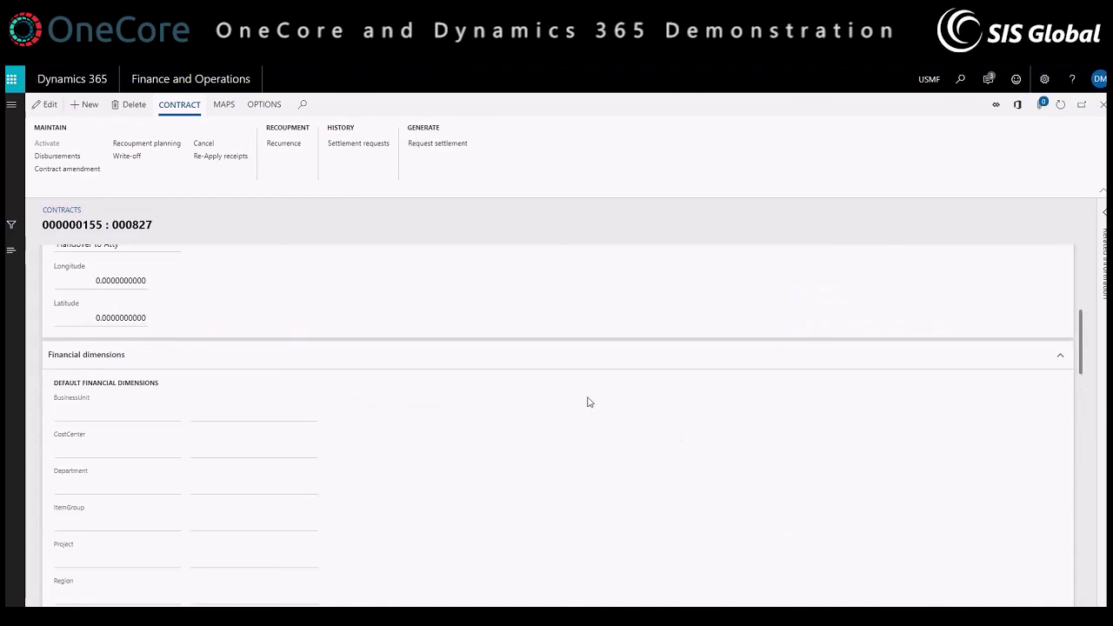
scroll(475, 377, "down", 3)
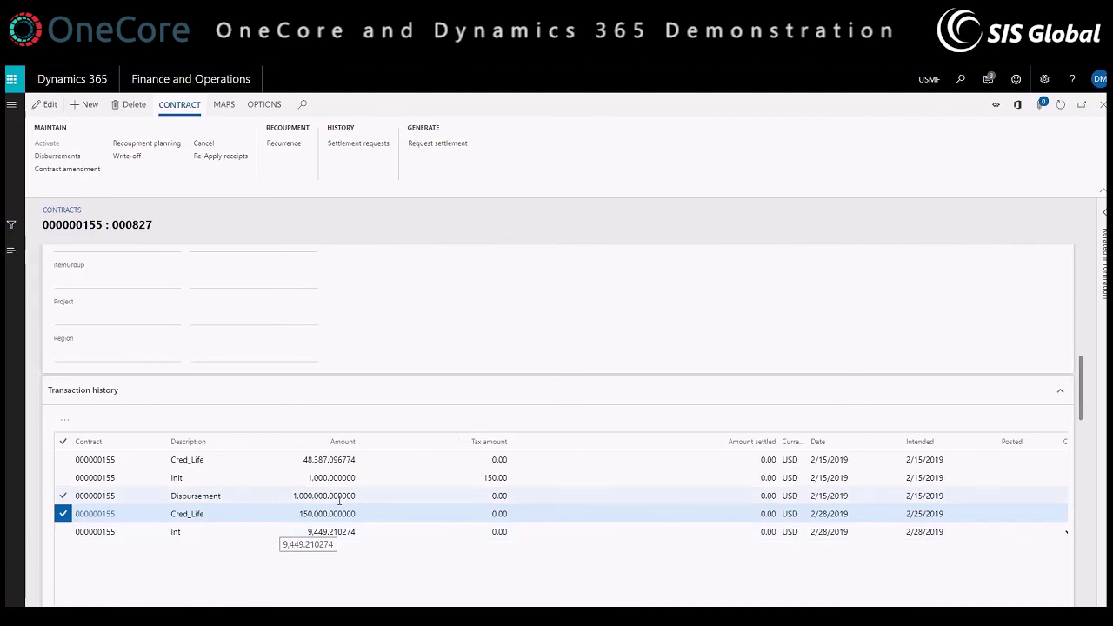
left_click(13, 106)
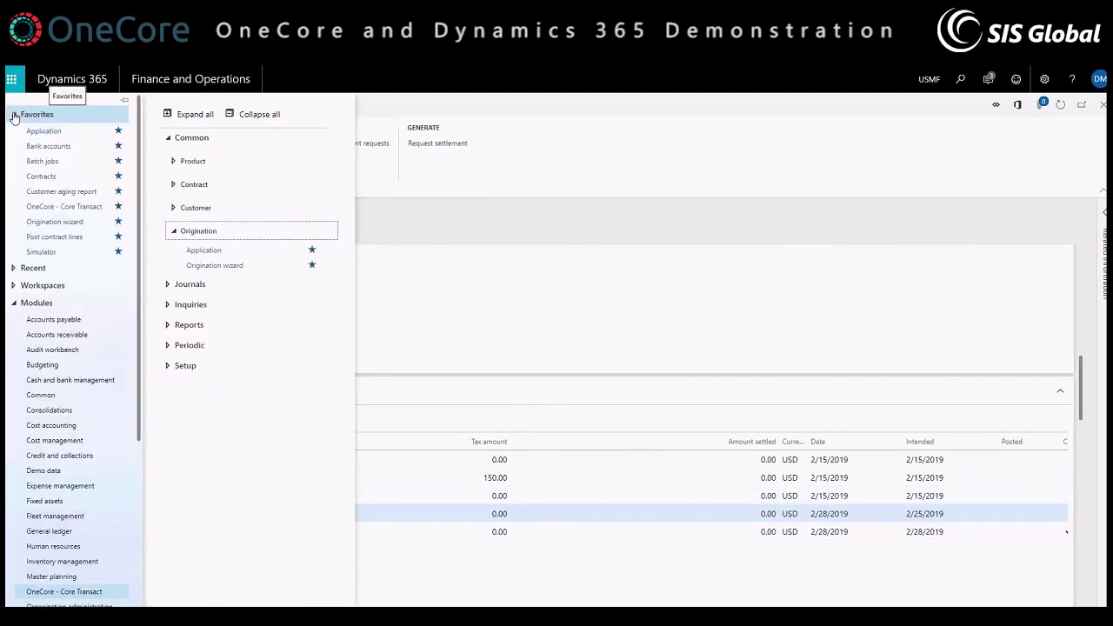
In the Simulator, select contract 000000155 after sorting contracts highest number first.
left_click(74, 252)
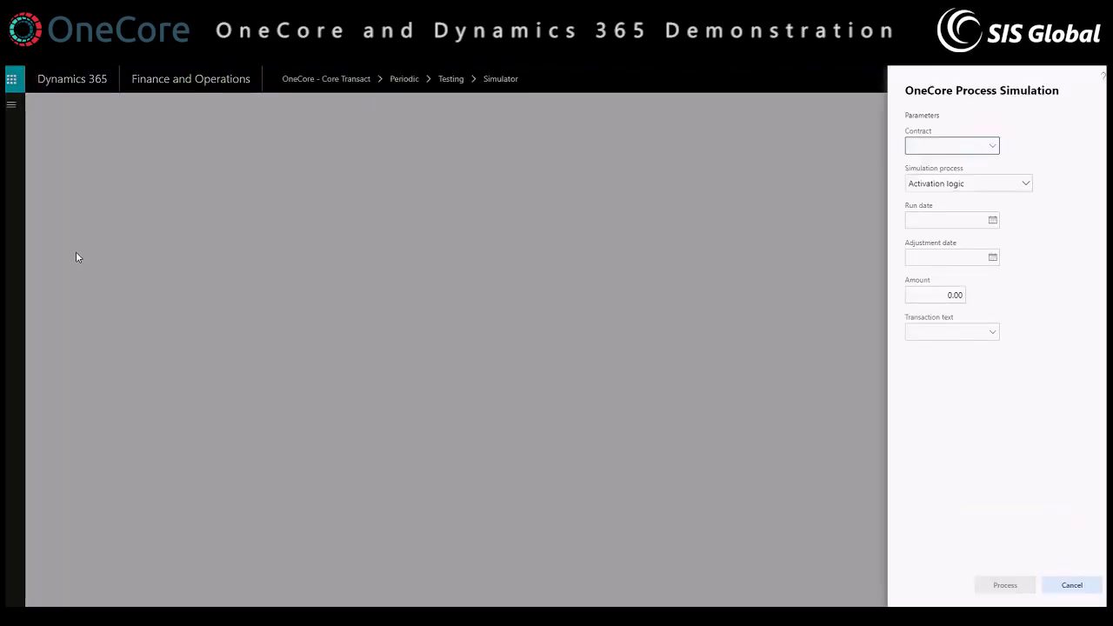
left_click(993, 147)
left_click(964, 169)
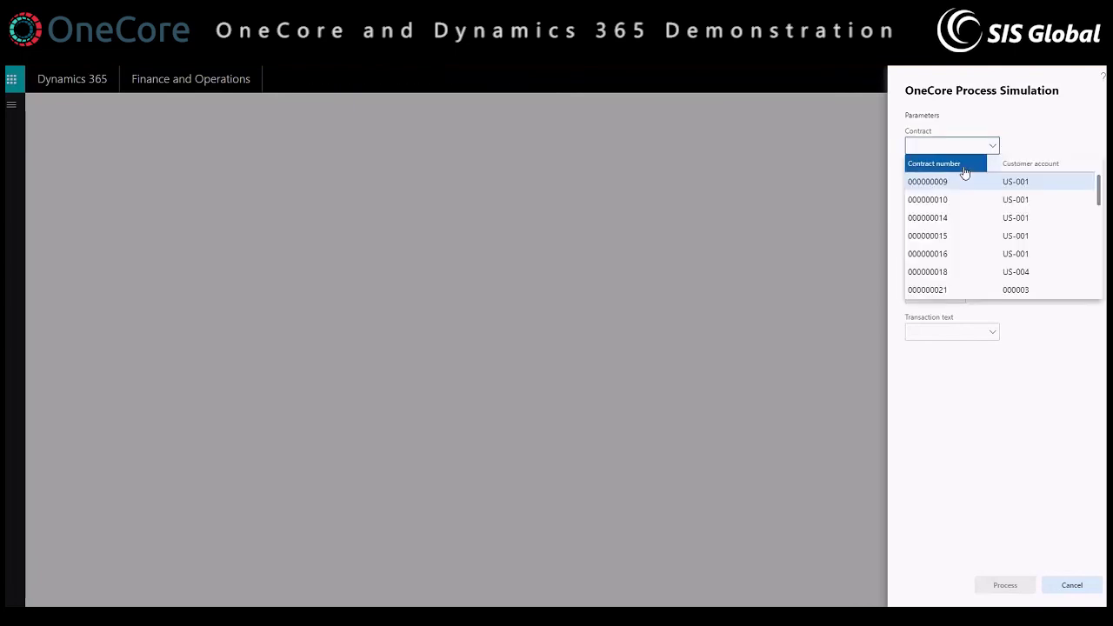
left_click(944, 206)
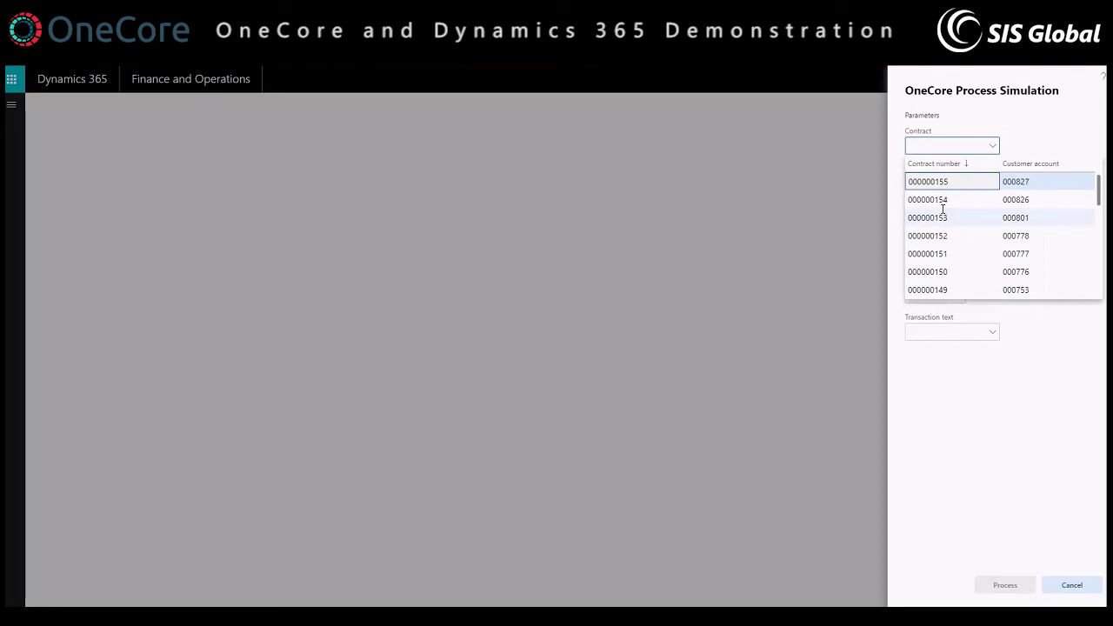
left_click(949, 183)
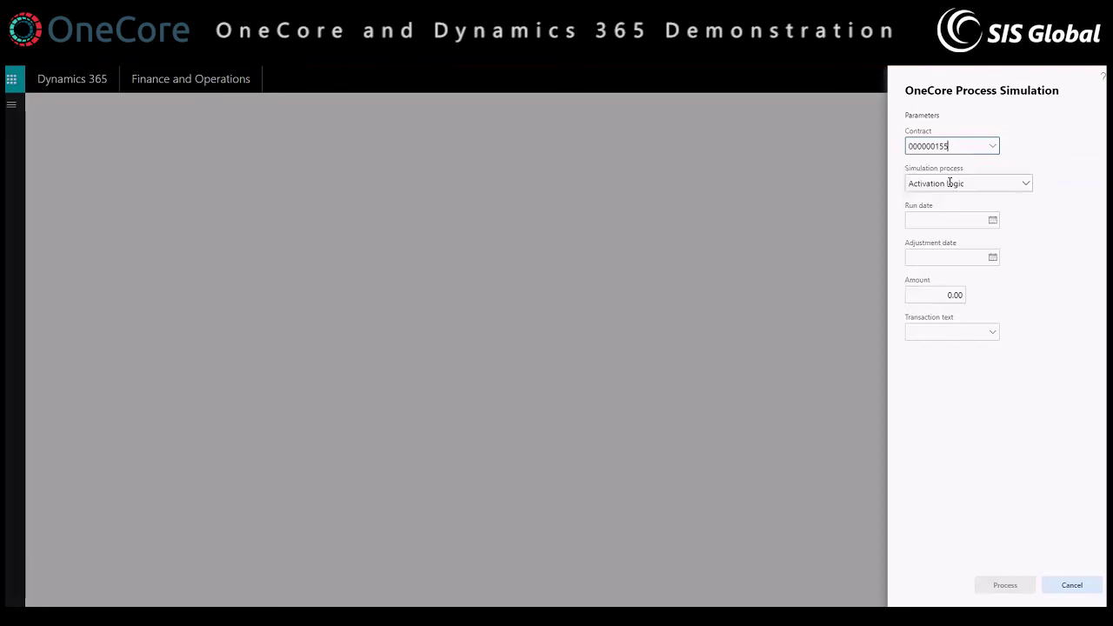
Run the Recoupment simulation process with run date 2/28/2019.
left_click(1027, 186)
left_click(936, 253)
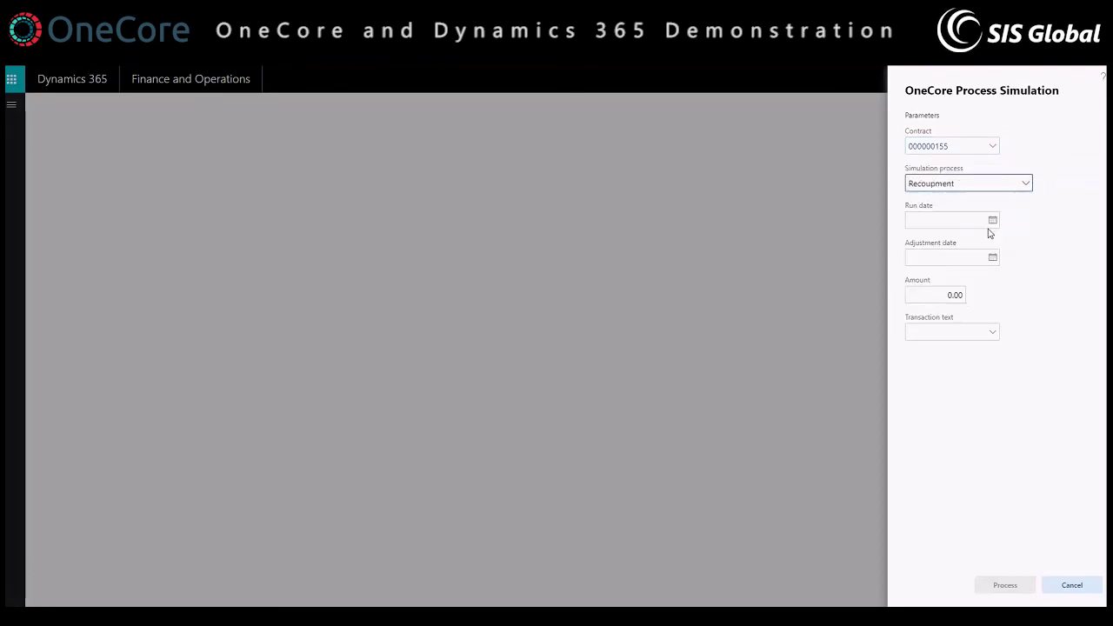
left_click(993, 221)
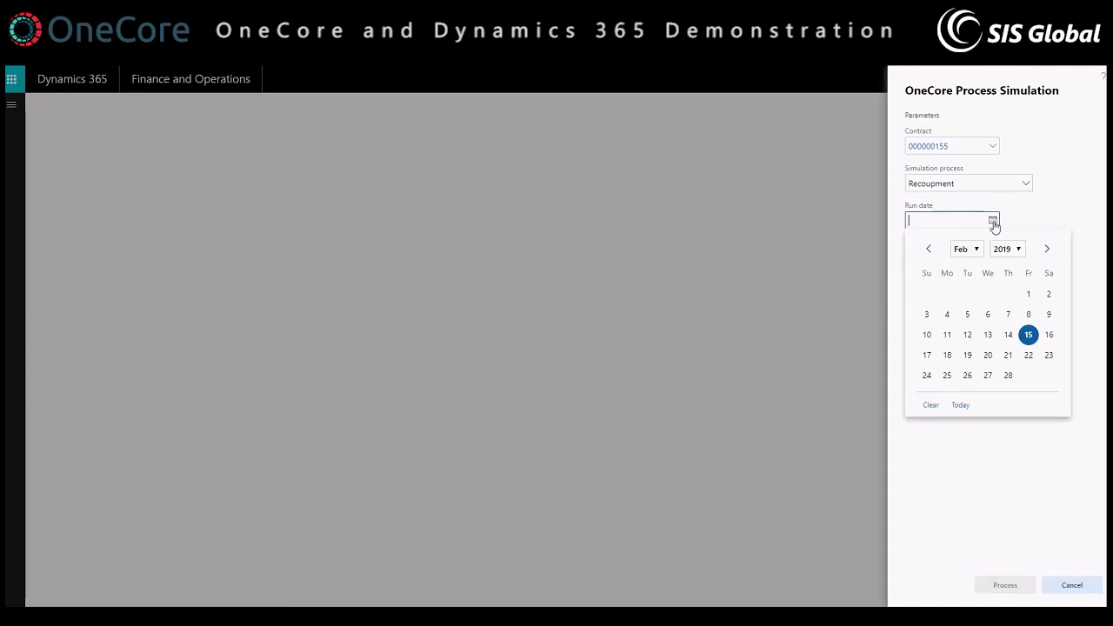
left_click(1008, 375)
left_click(1006, 587)
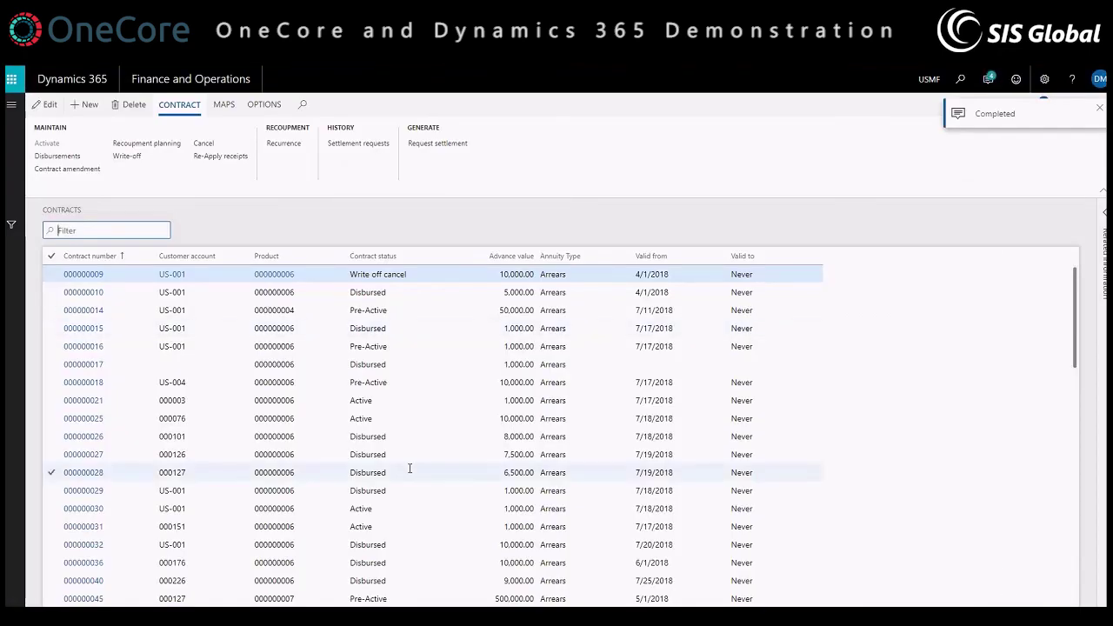
Reopen contract 000000155 and inspect the Cred_Life 150,000 and new Exp_Ins 69,230.358054 lines.
key("ctrl+End")
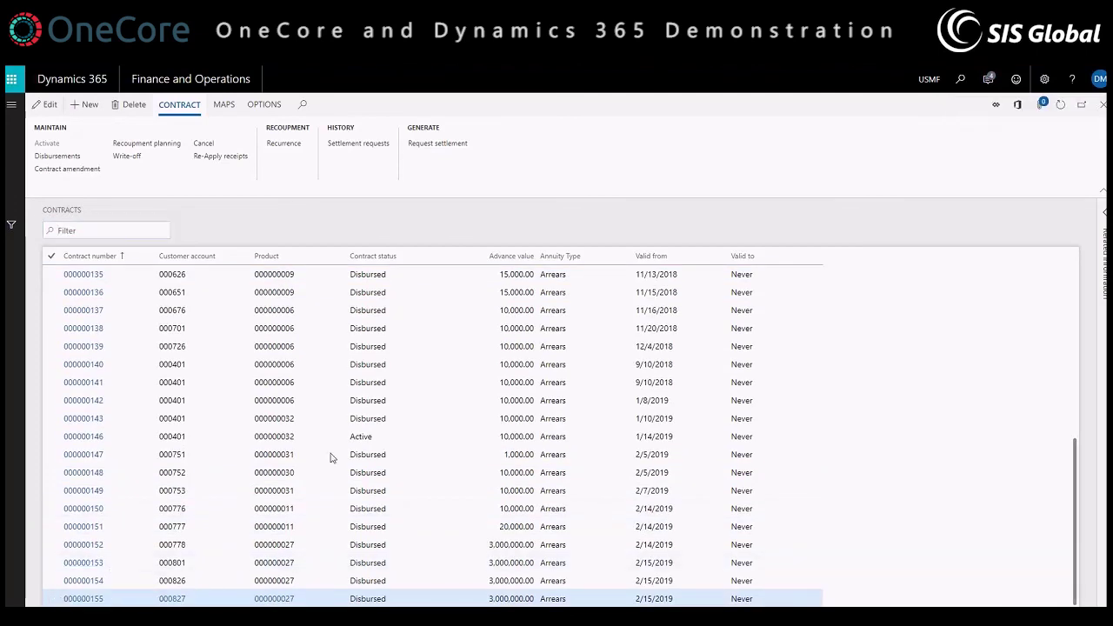
key("Return")
scroll(348, 443, "down", 10)
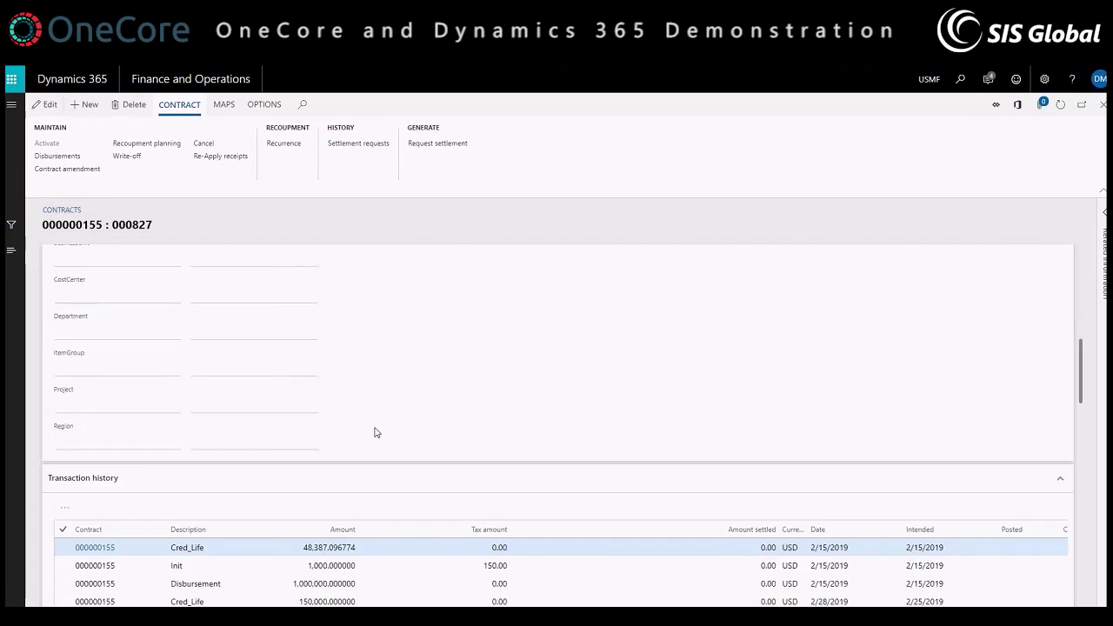
scroll(375, 432, "down", 3)
left_click(217, 359)
left_click(222, 379)
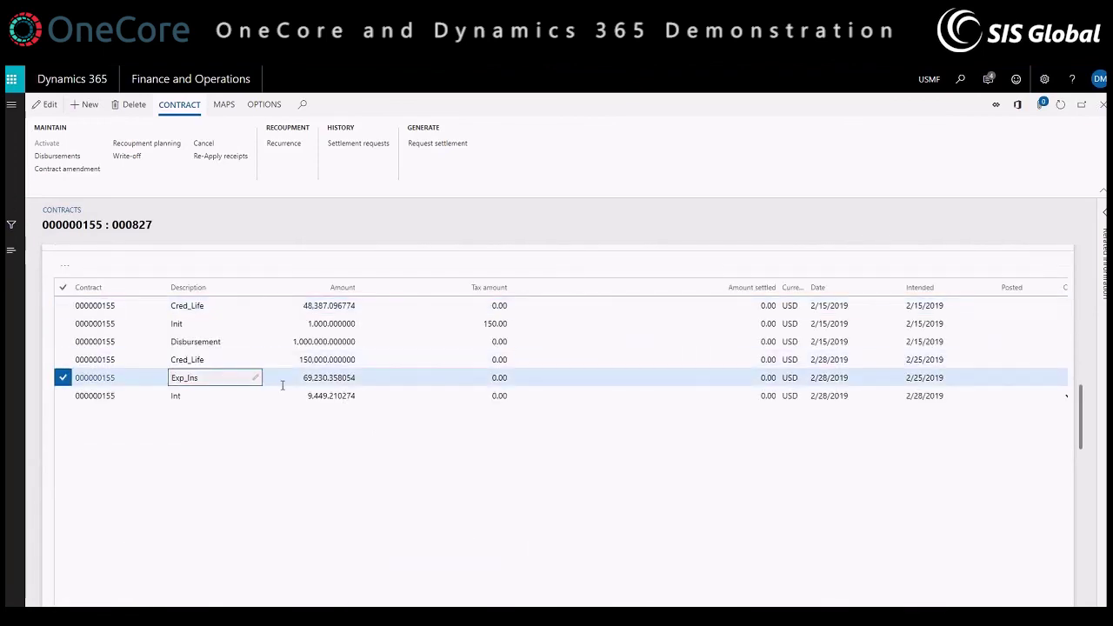
left_click_drag(294, 379, 331, 379)
left_click(331, 381)
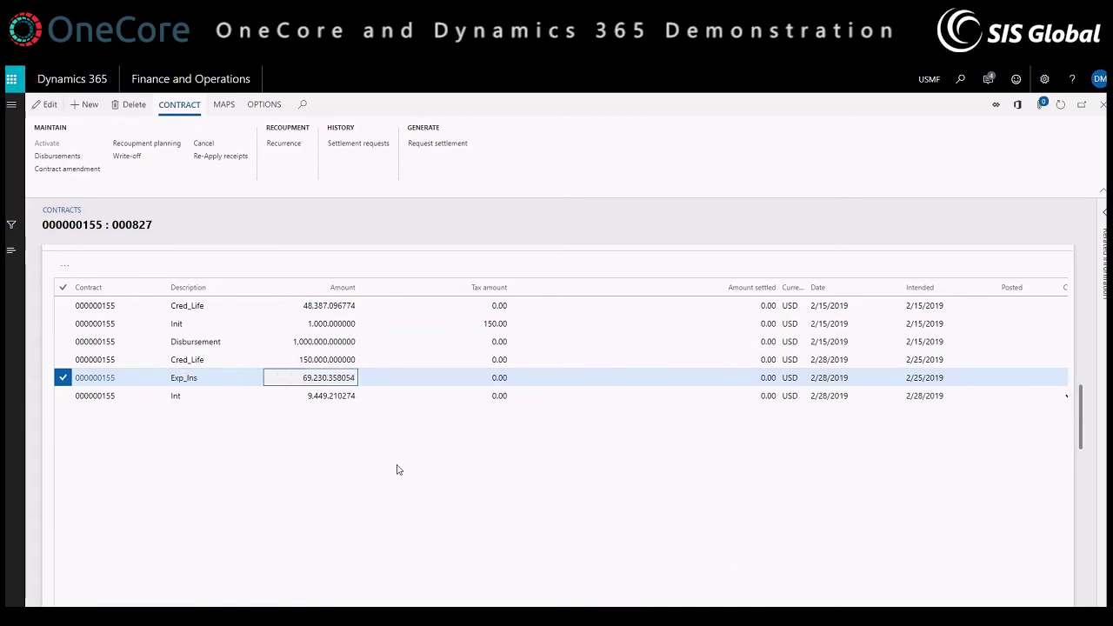